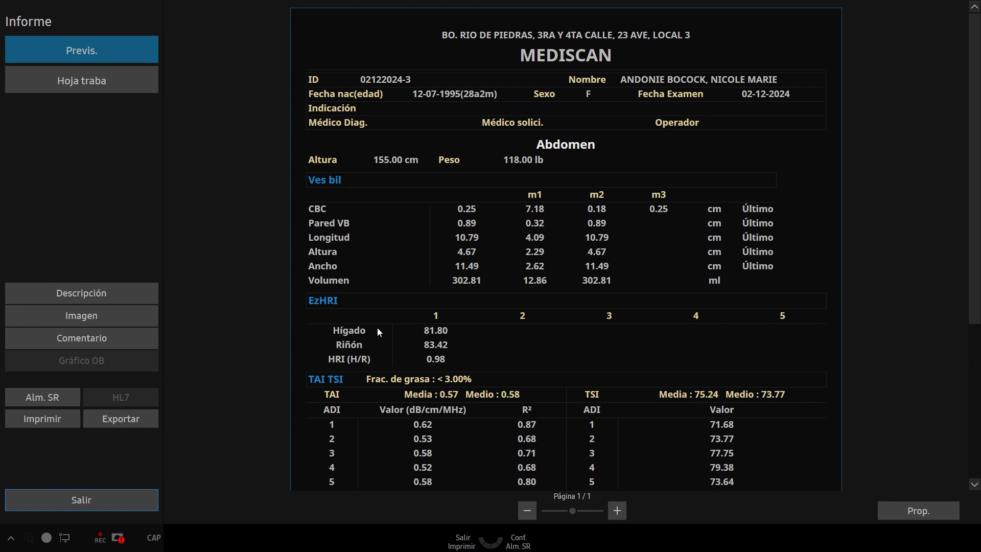
Step: Close the report, end the current exam and return to live abdomen scanning without registering a new patient
click(74, 498)
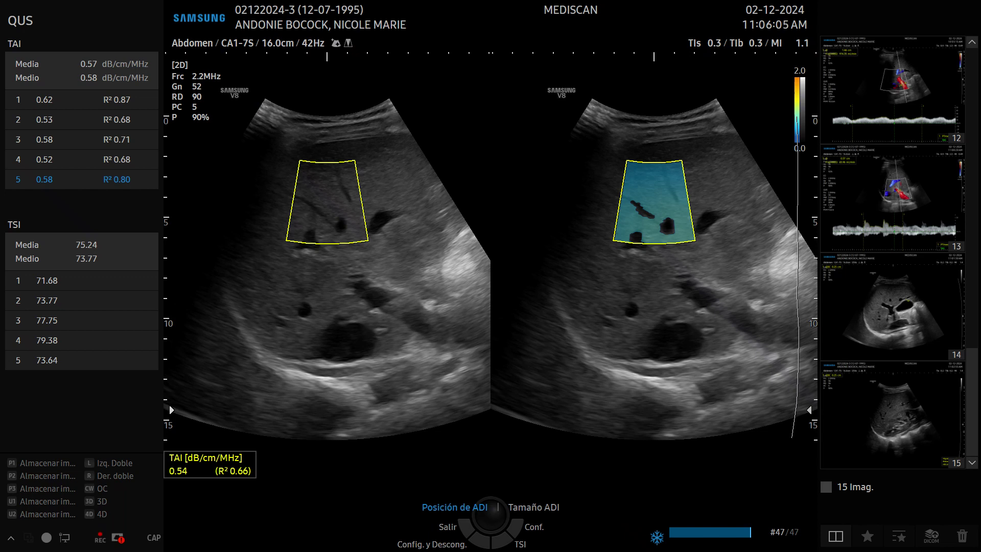
key(End)
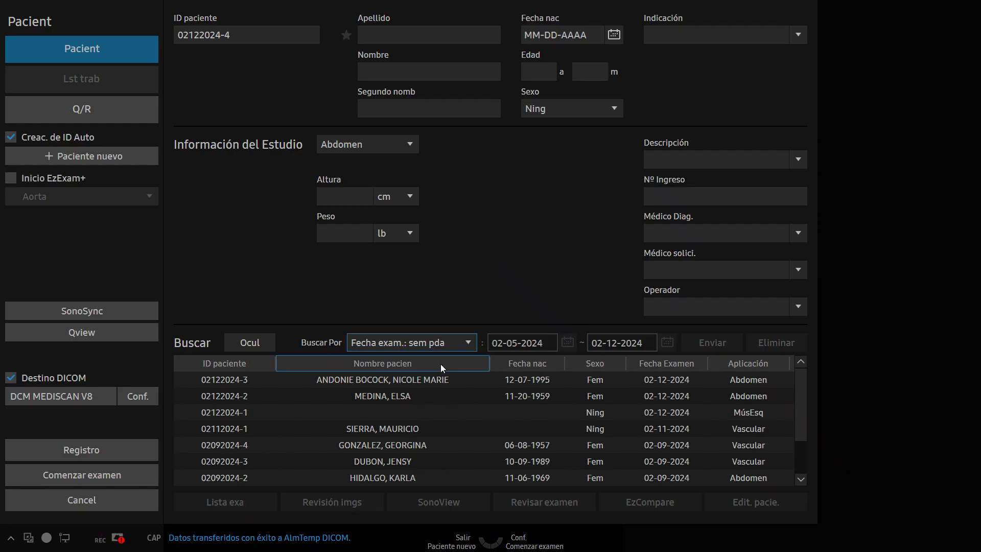
click(78, 505)
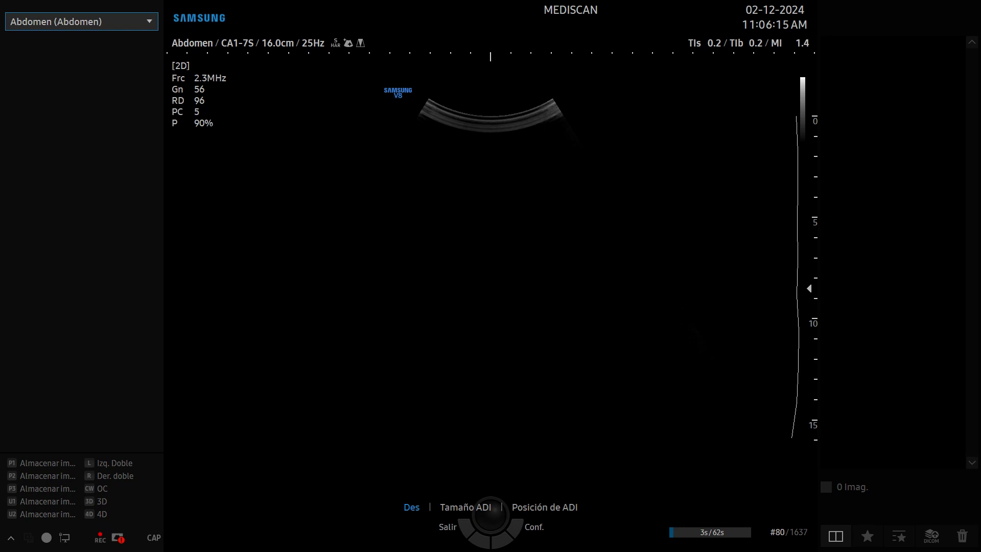
Step: Open the measurement menu setup for the Abdomen application and expand the V Portal prin. group among its Doppler (D) measurements
key(F10)
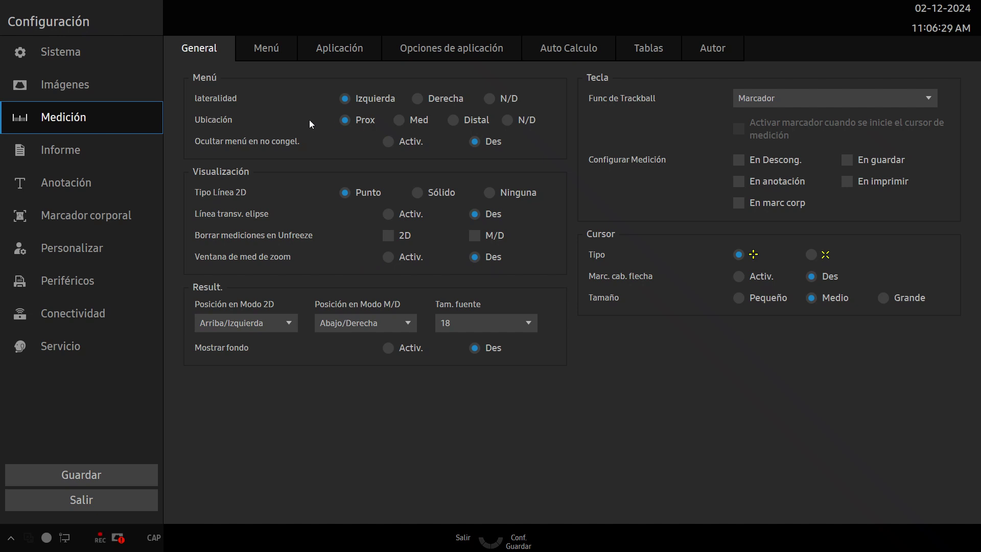
click(258, 49)
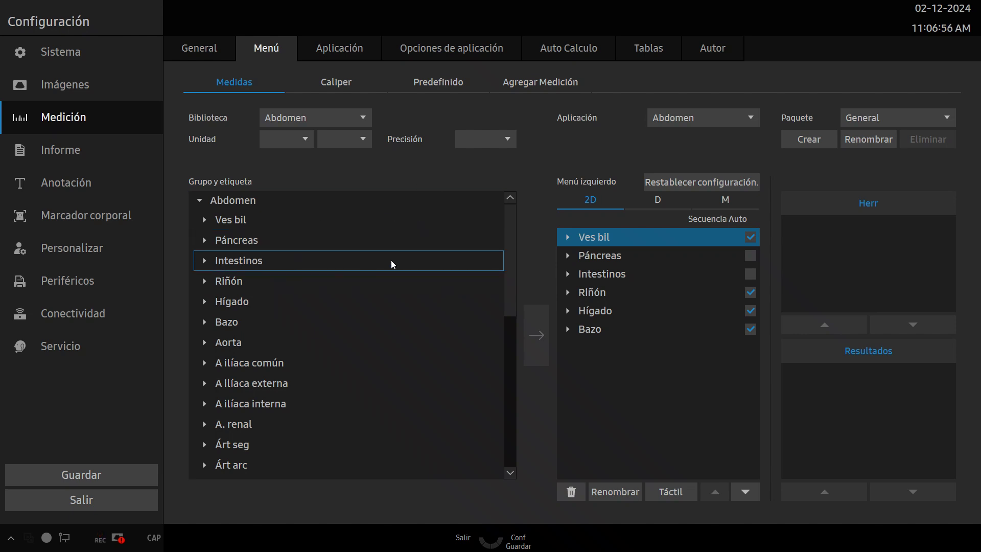
click(658, 202)
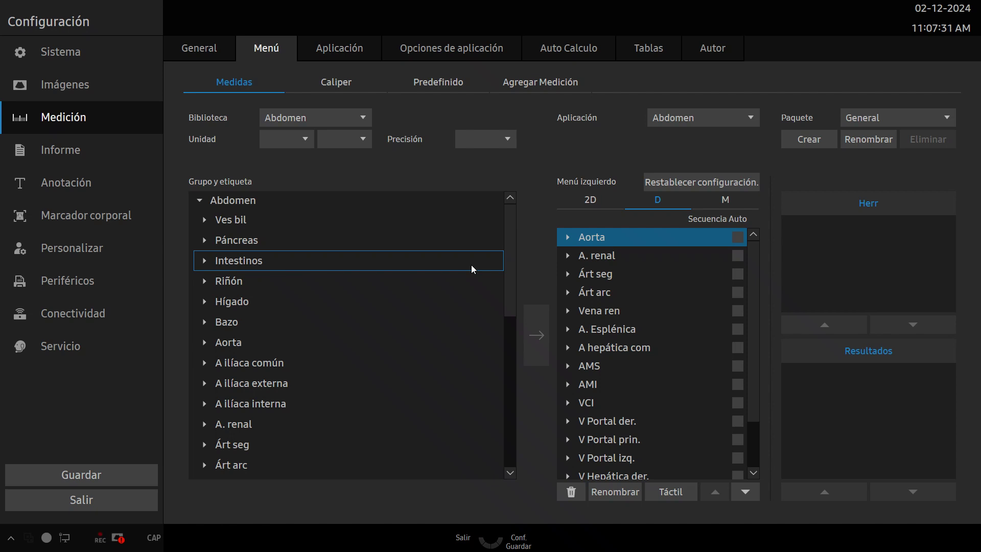
click(366, 317)
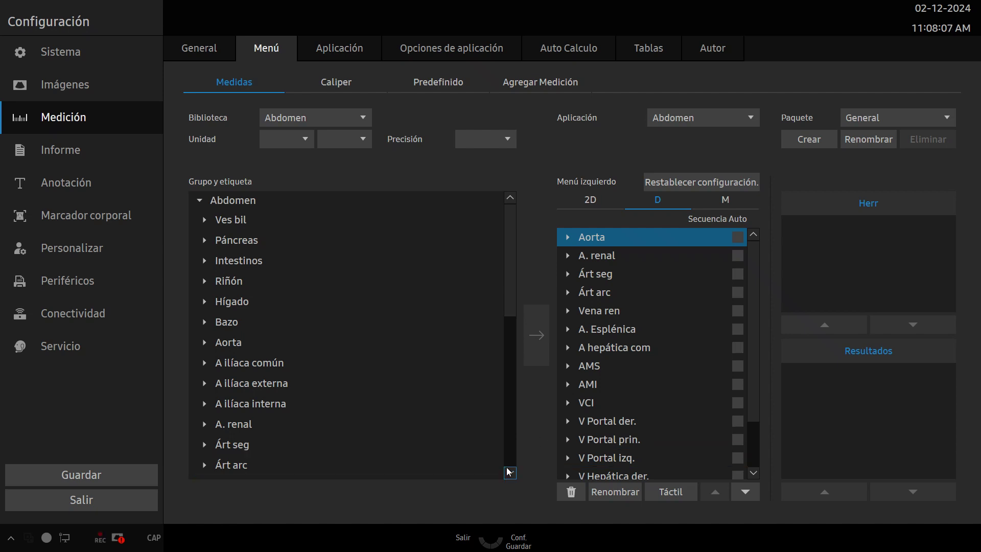
scroll(504, 467, down, 5)
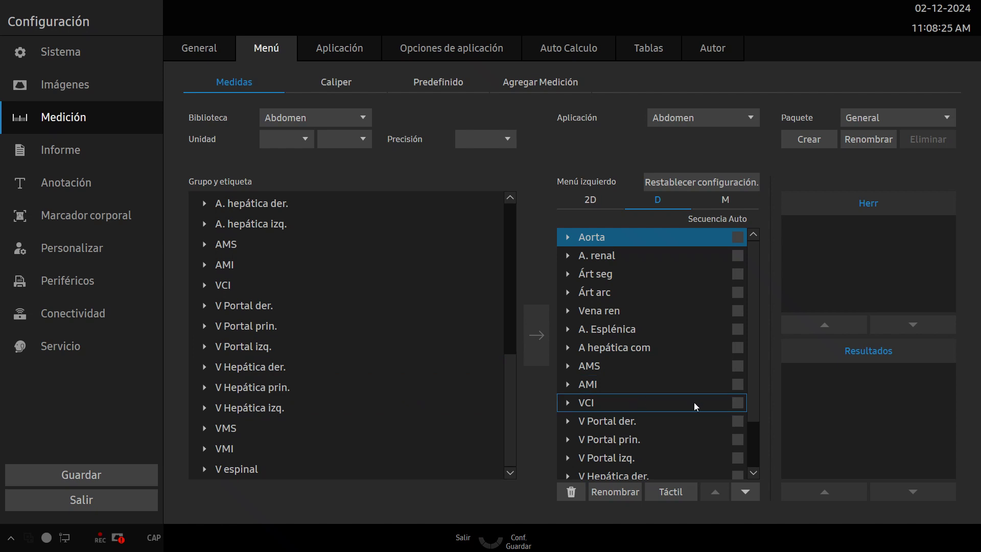
click(636, 438)
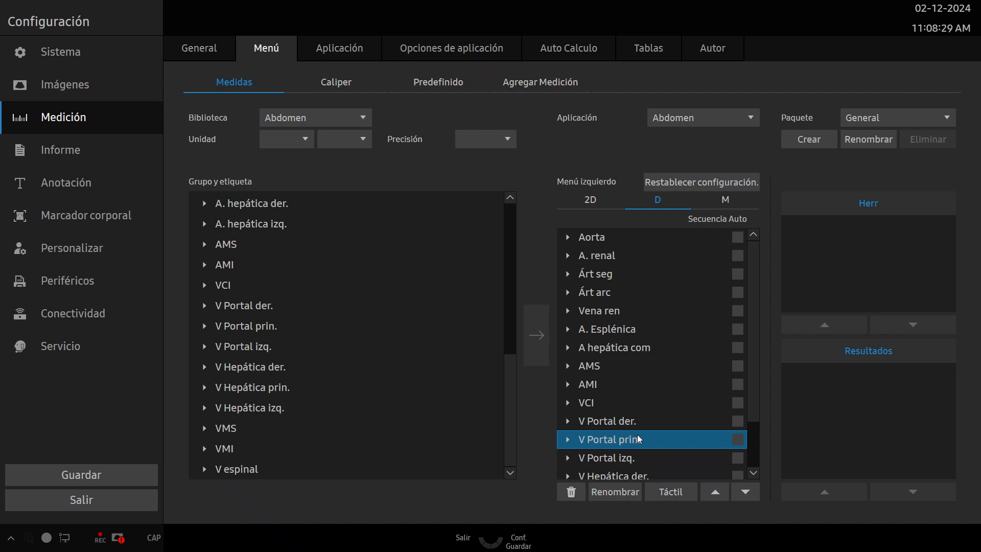
click(753, 472)
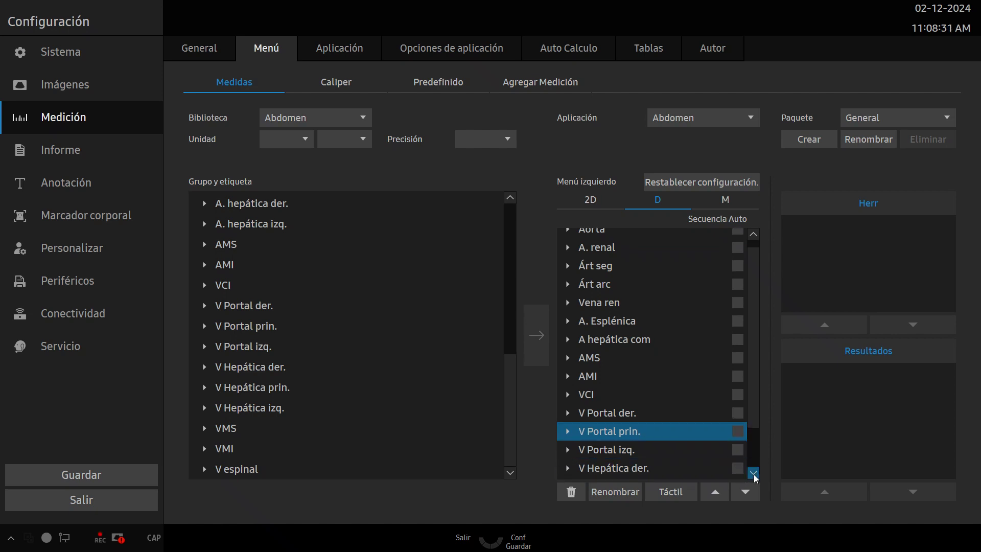
click(569, 432)
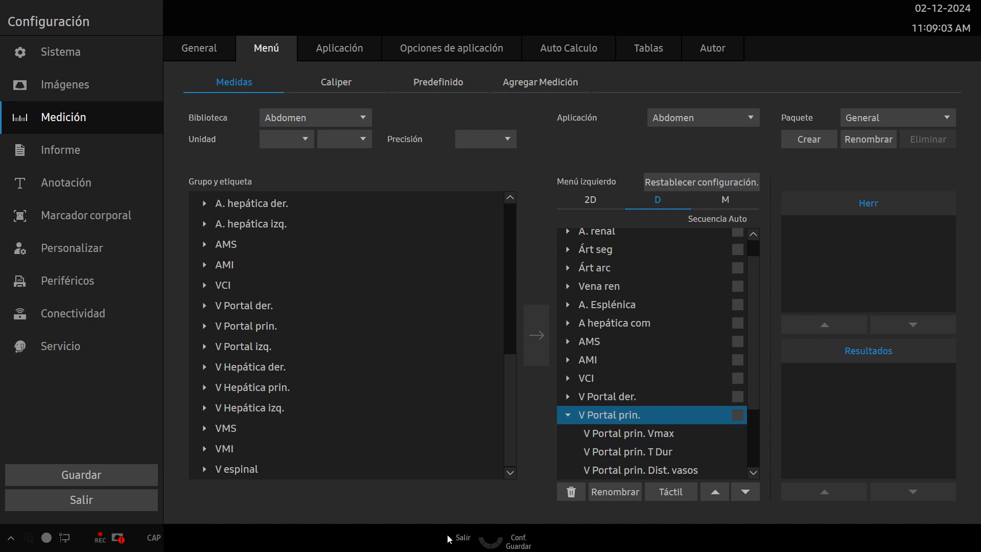
Step: Switch the source measurement library to Vascular
click(306, 415)
click(364, 122)
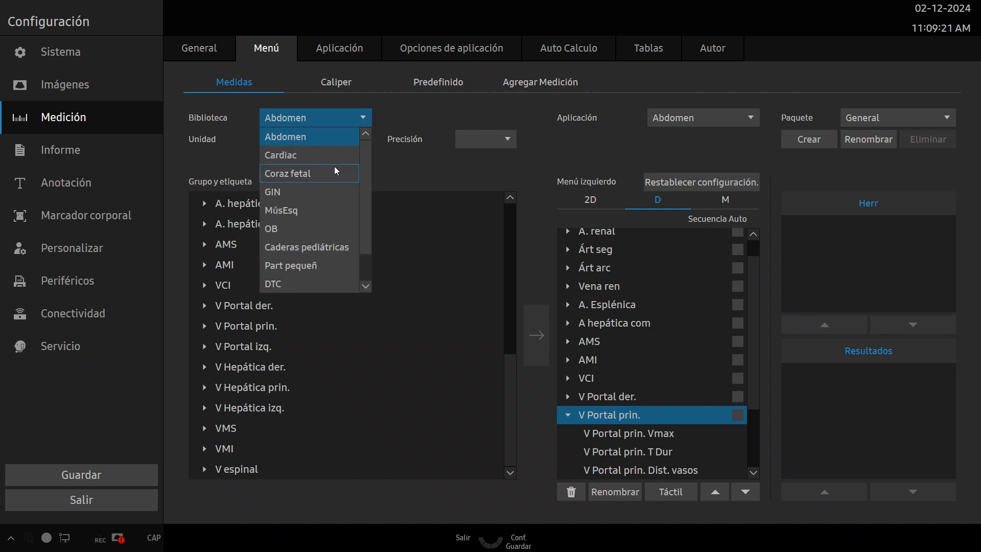
click(365, 286)
click(365, 286)
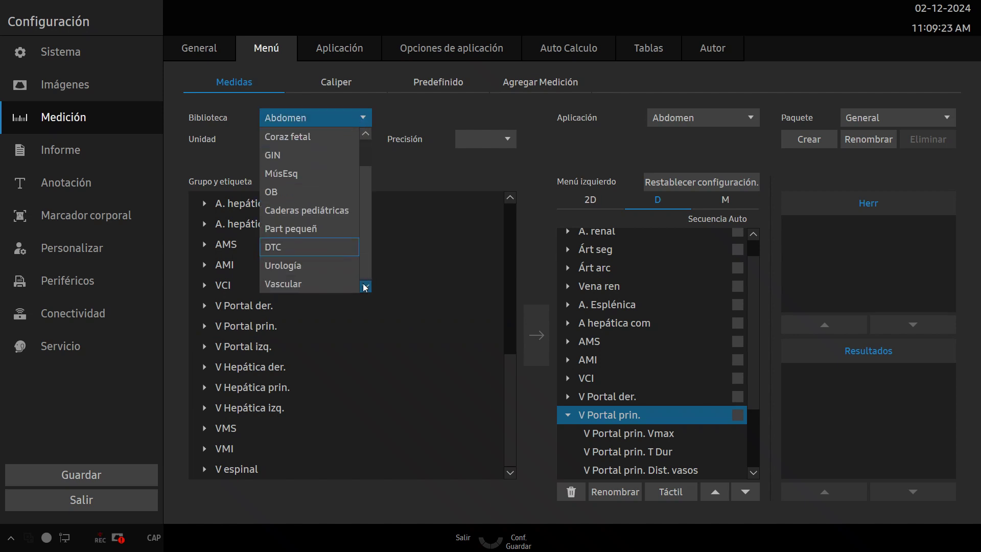
click(300, 284)
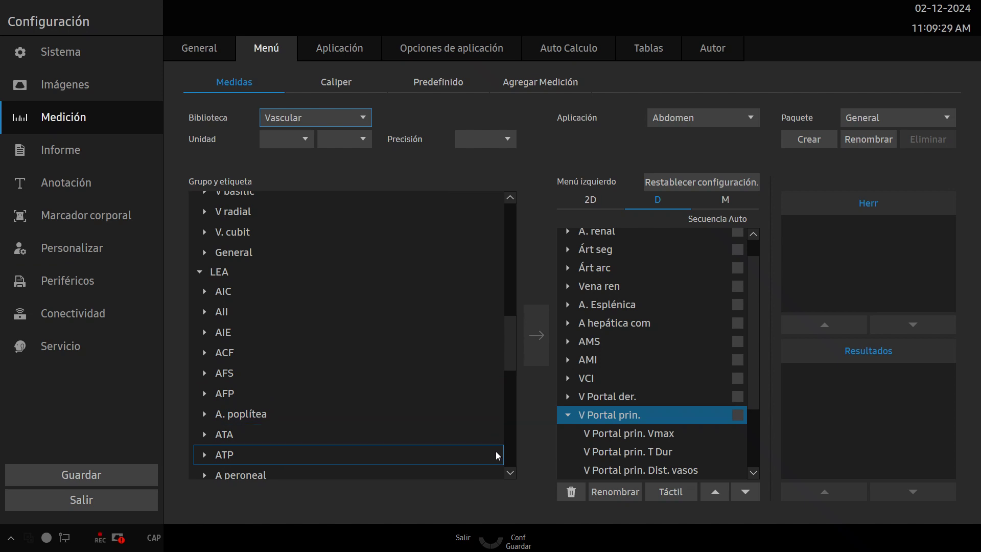
Step: Add Flujo vol. (D) from the General group under LEA to the V Portal prin. Doppler measurements
click(510, 473)
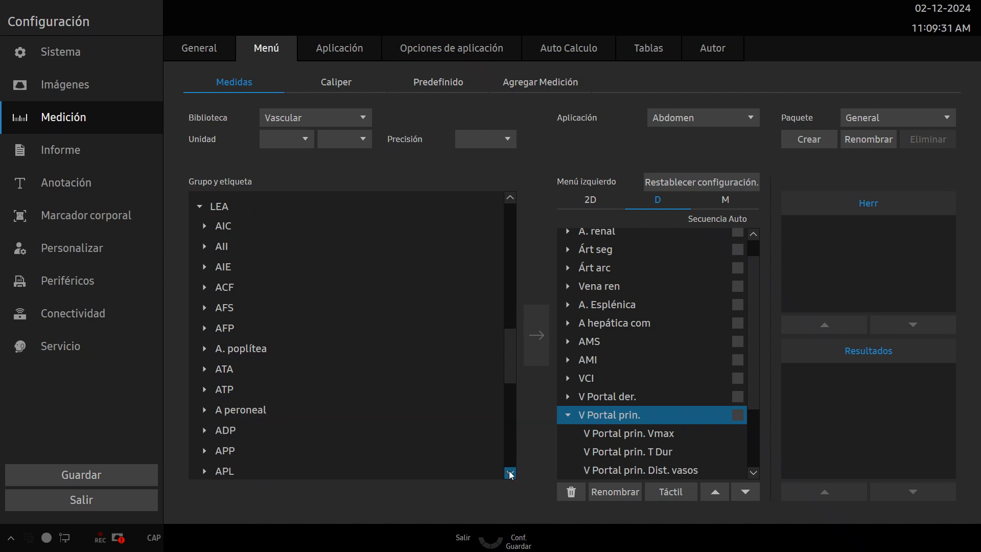
click(511, 473)
click(510, 473)
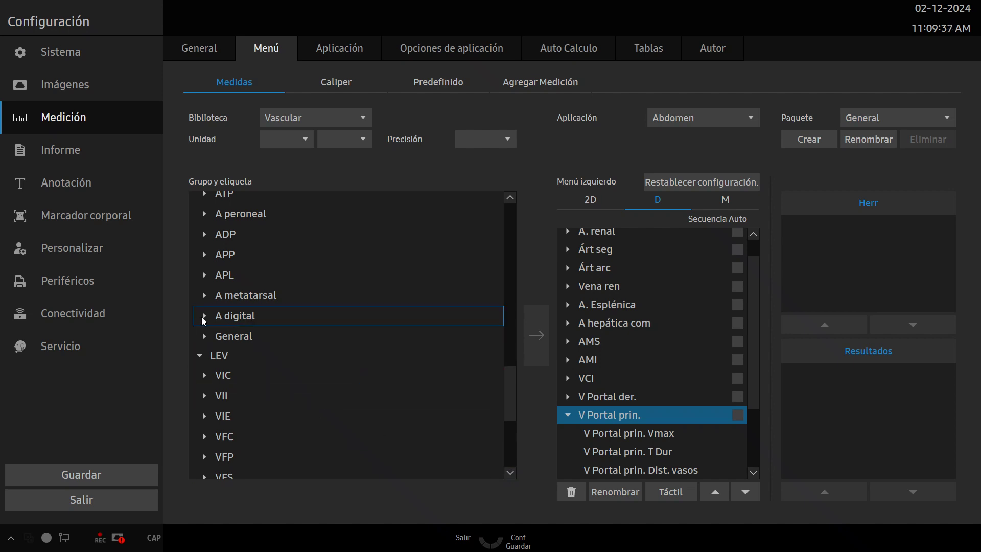
click(205, 341)
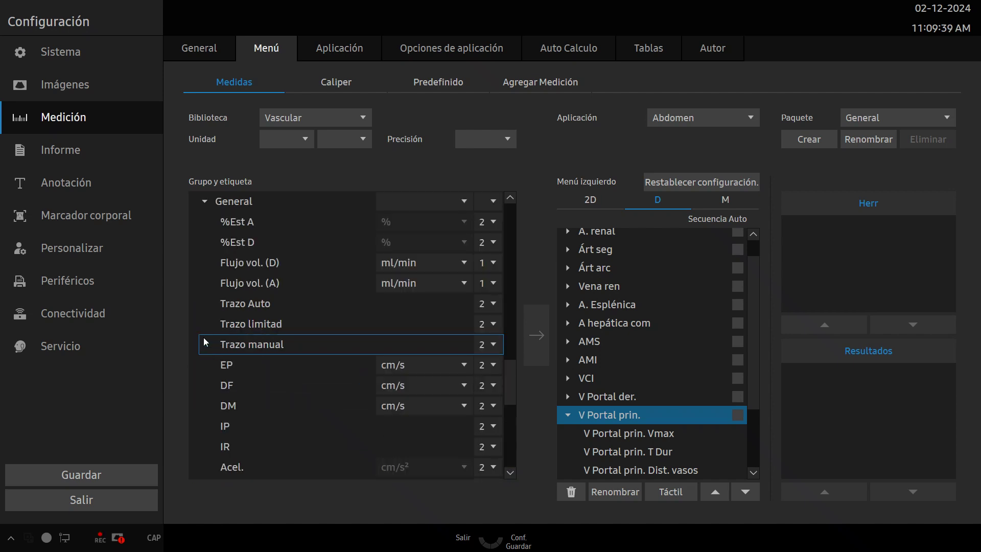
click(266, 264)
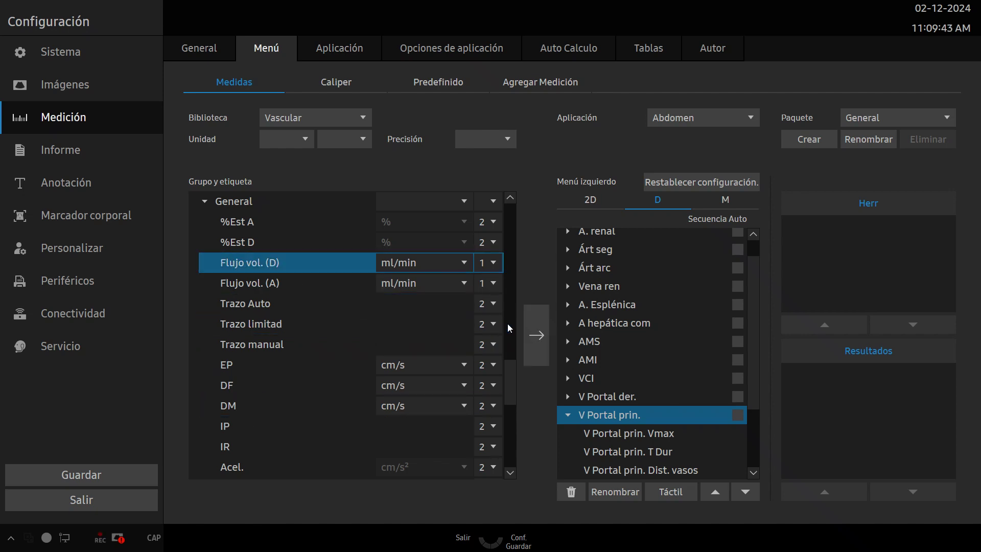
click(529, 335)
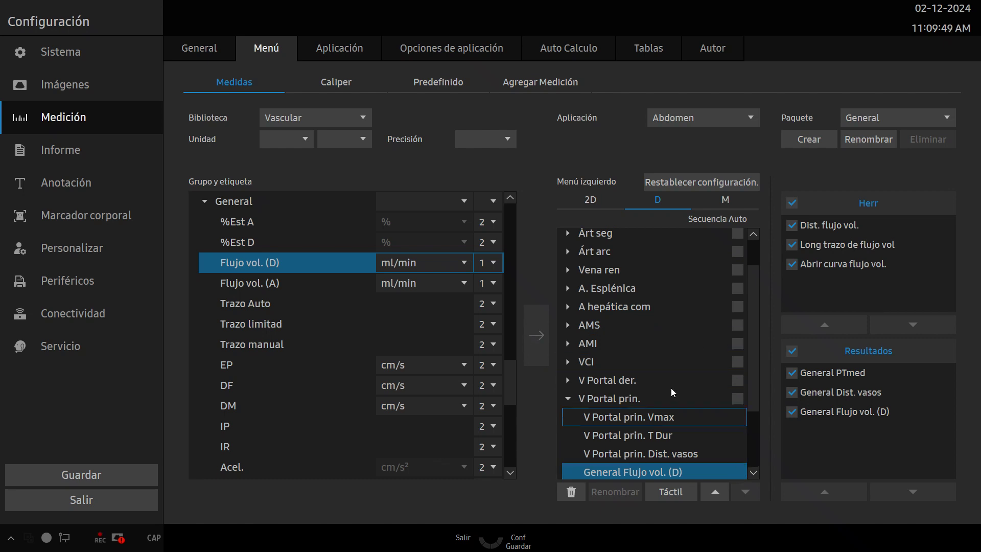
Step: Add Flujo vol. (D) to the A hepática com Doppler group, then save and exit the setup
click(568, 307)
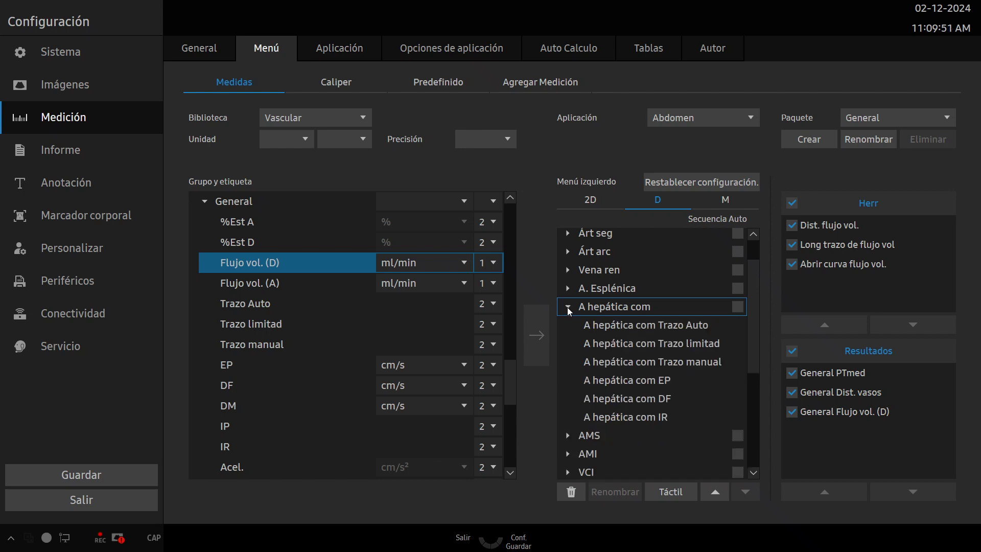
click(582, 308)
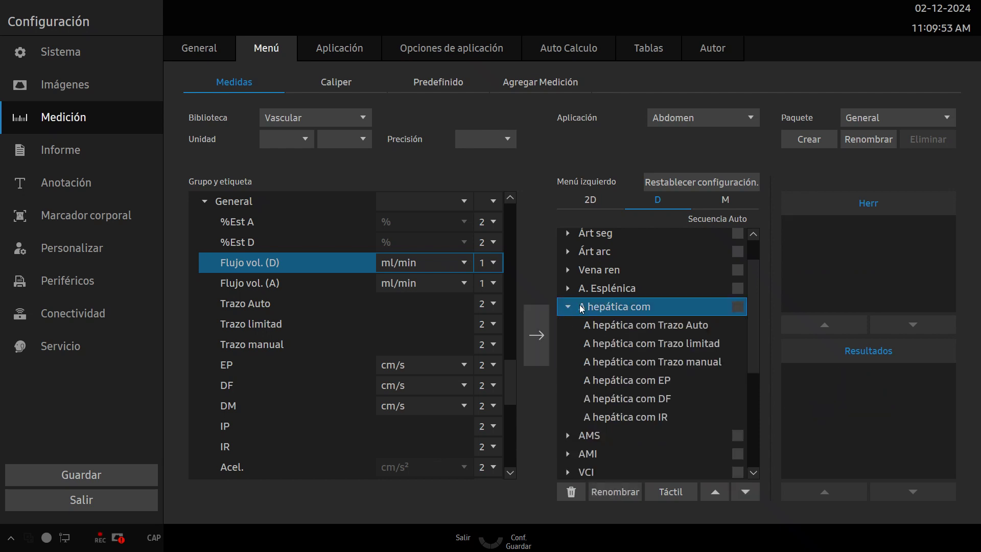
click(540, 335)
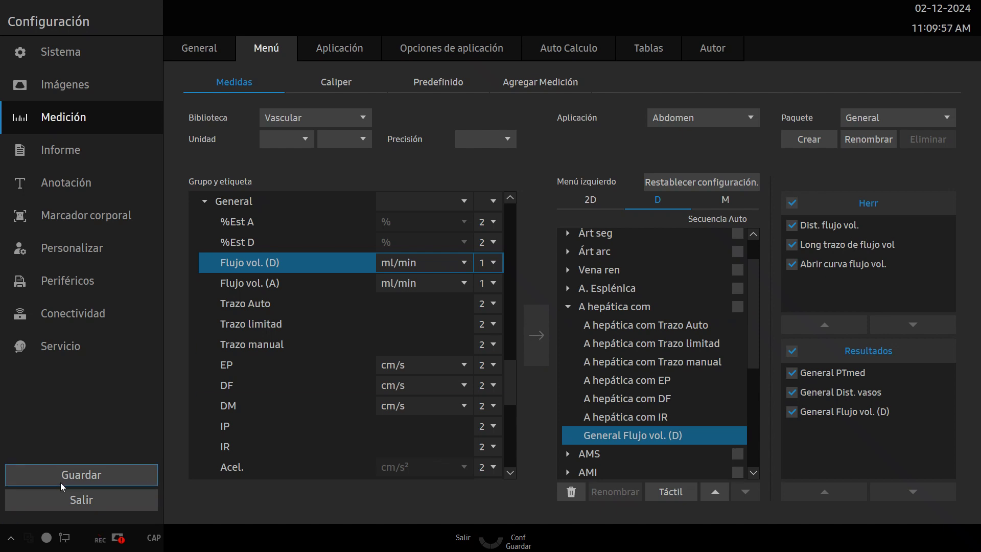
click(82, 476)
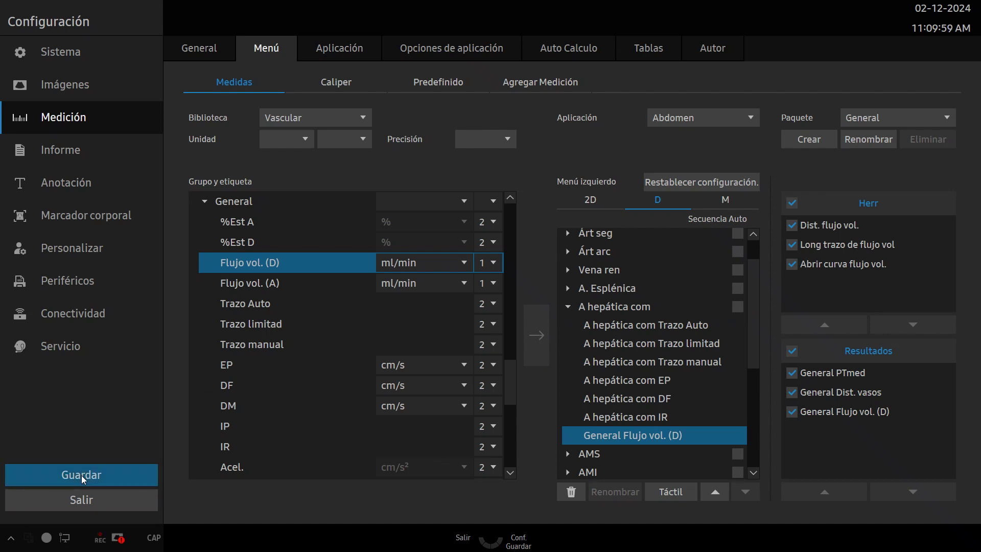
click(80, 501)
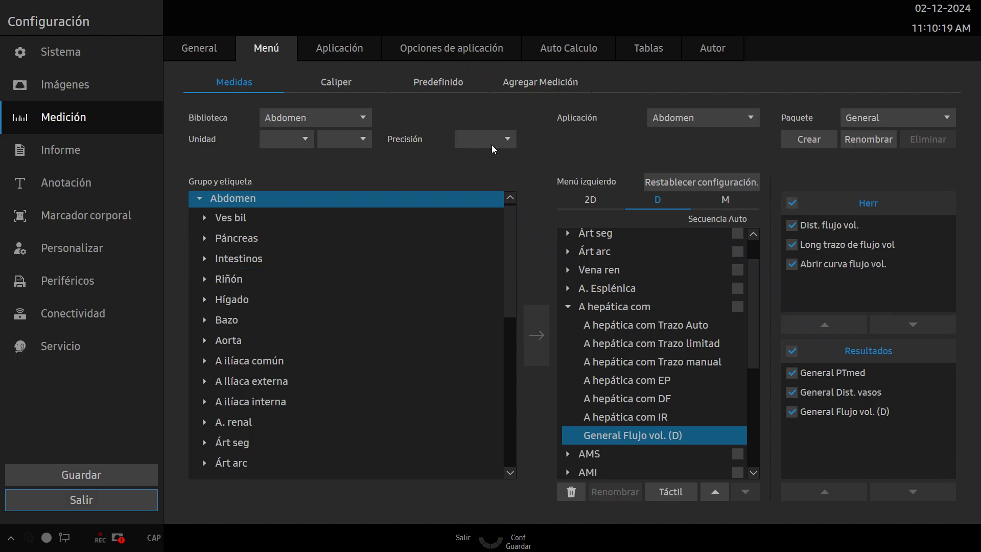
Step: In the general measurement settings, activate Ventana de med de zoom and Línea transv. elipse, save, and activate Ocultar menú en no congel
click(211, 53)
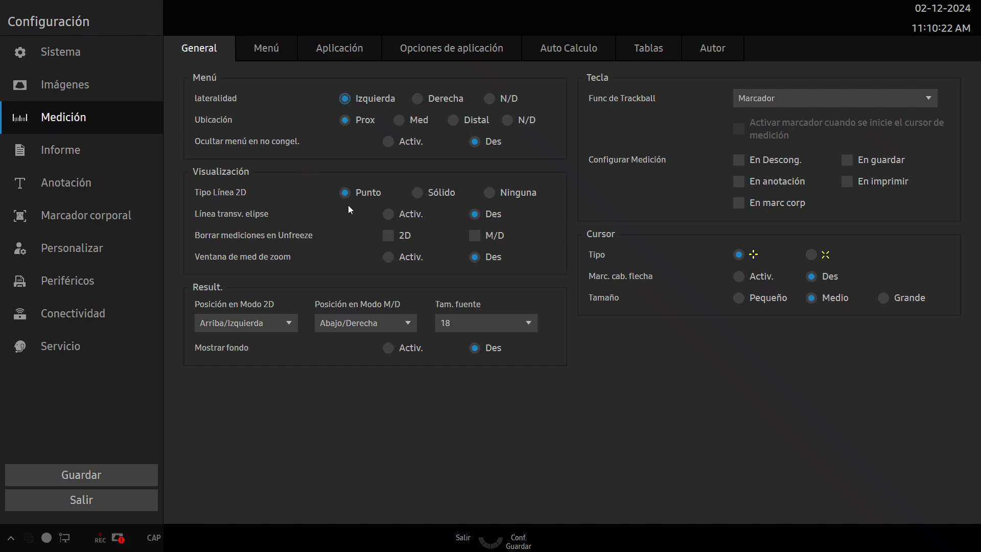
click(388, 257)
click(387, 216)
click(90, 478)
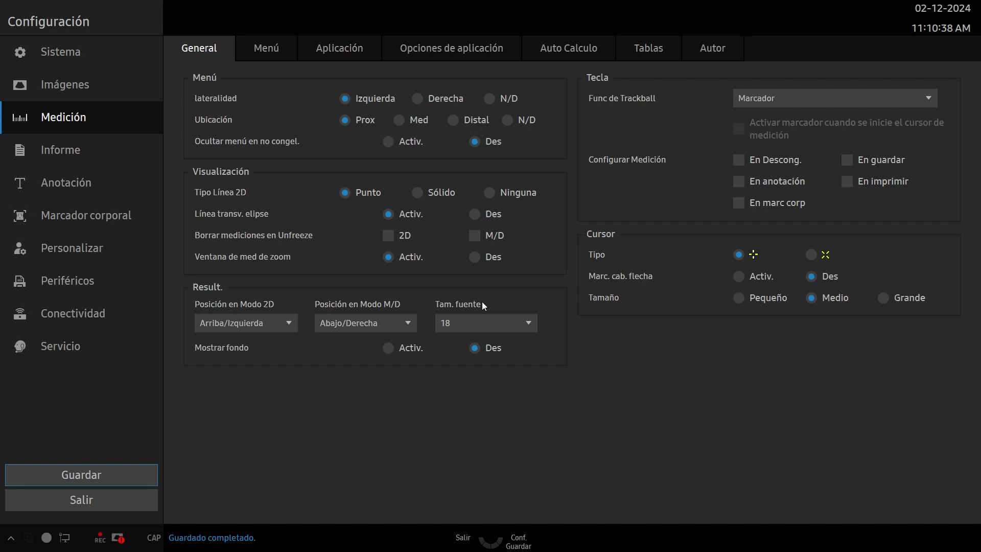
click(388, 142)
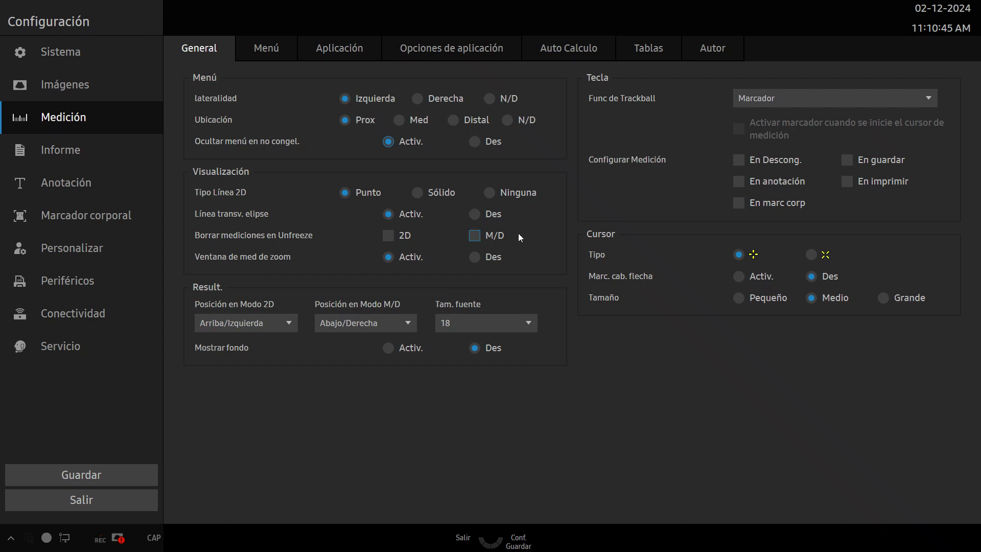
Step: Review the measurement menu, caliper, application and application option settings for Abdomen
click(268, 51)
click(492, 320)
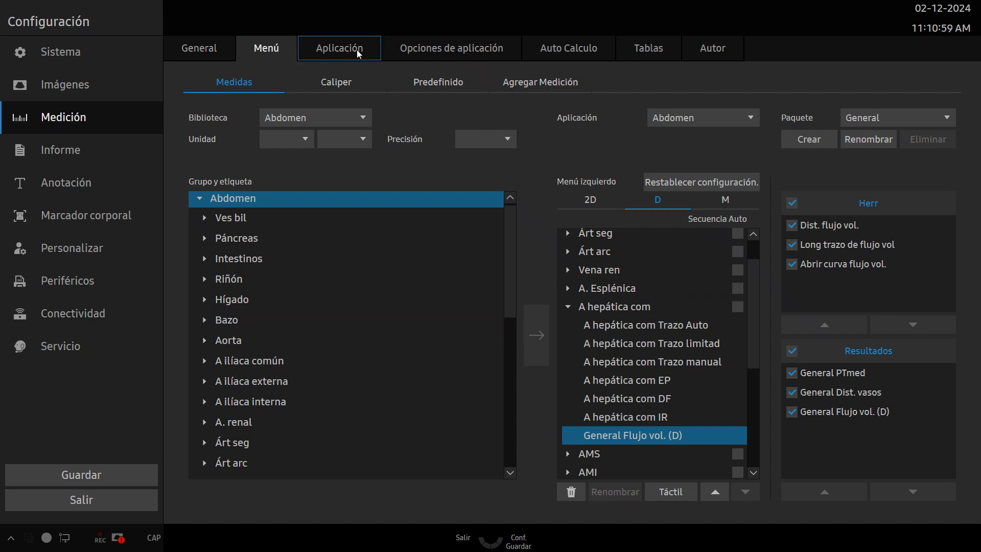
click(339, 83)
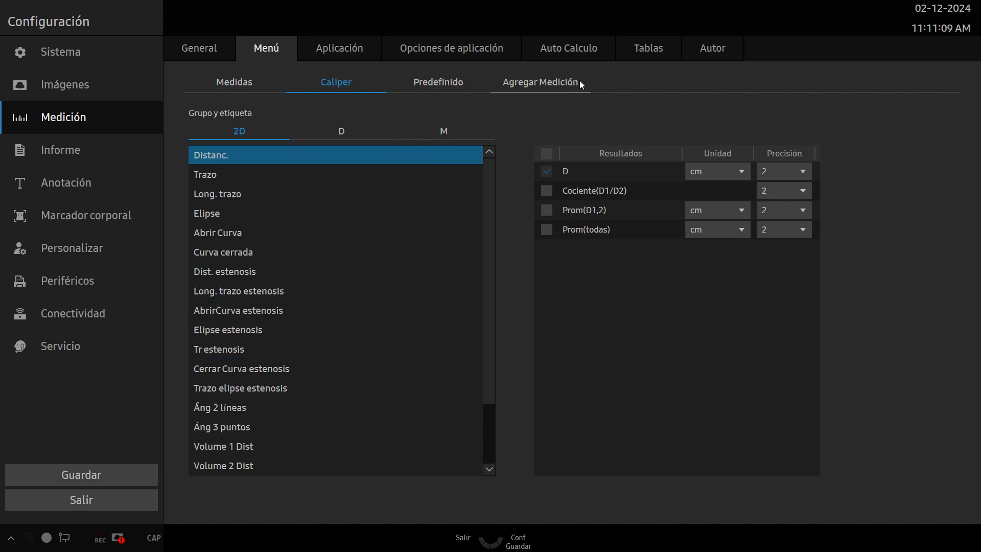
click(349, 48)
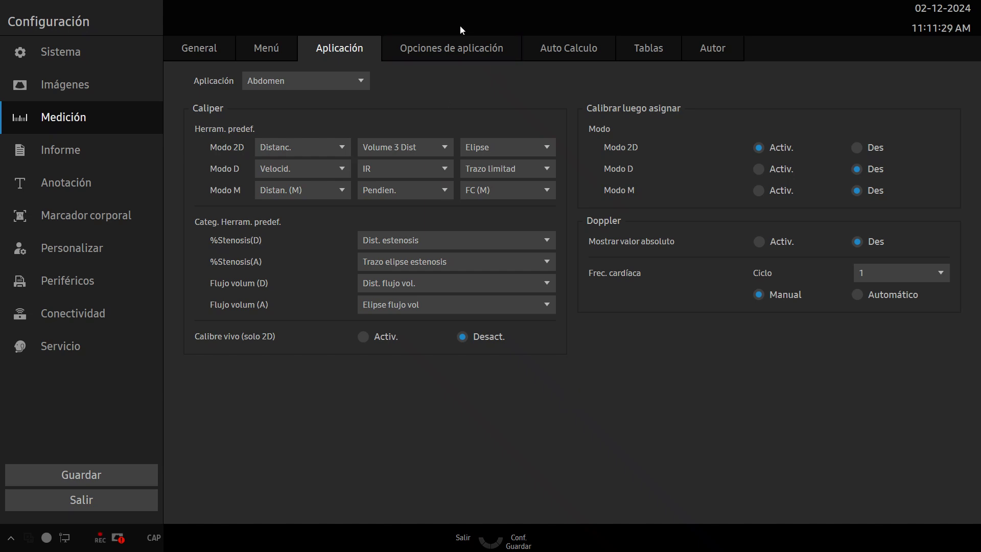
click(461, 45)
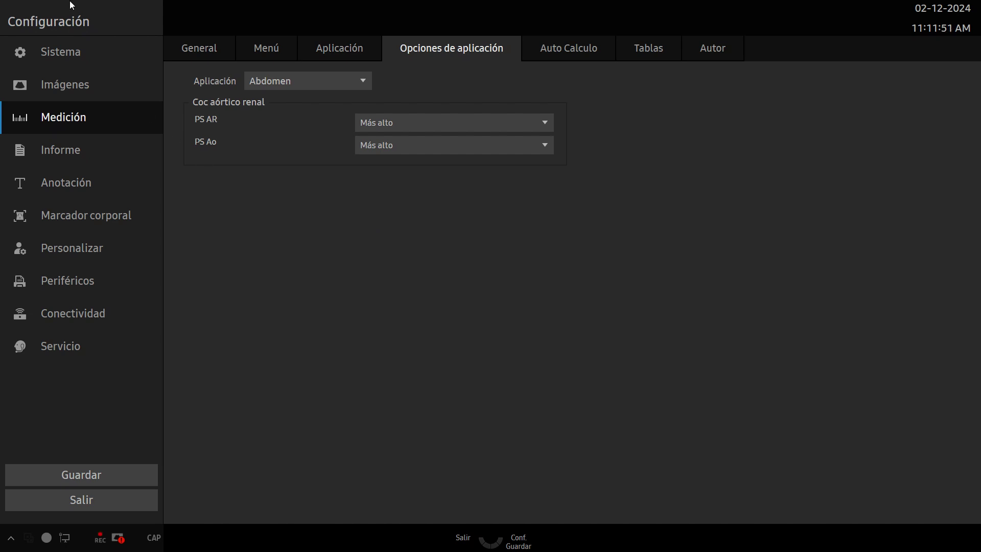
Step: Set the system date format to DD-MM-AAAA and open the system's Visualización settings
click(65, 53)
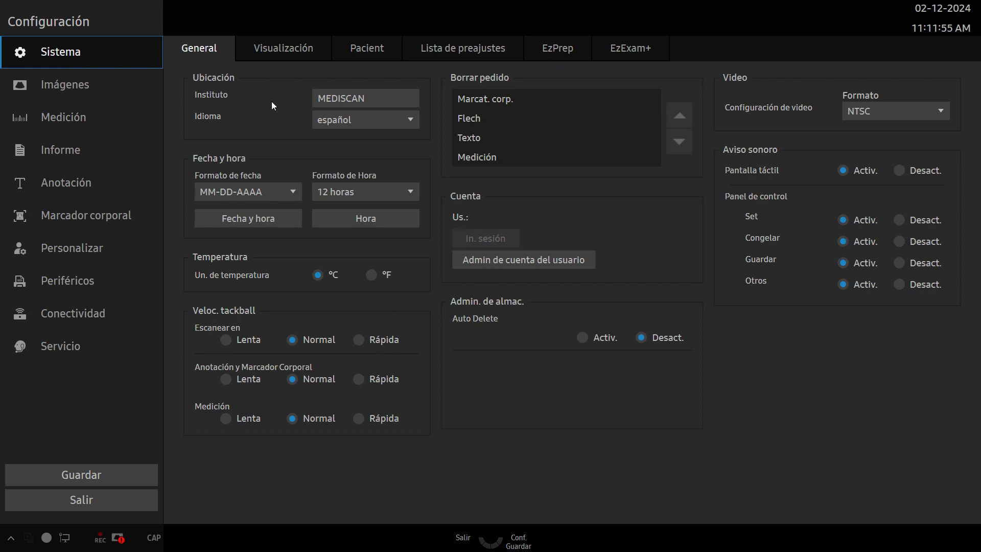
click(293, 193)
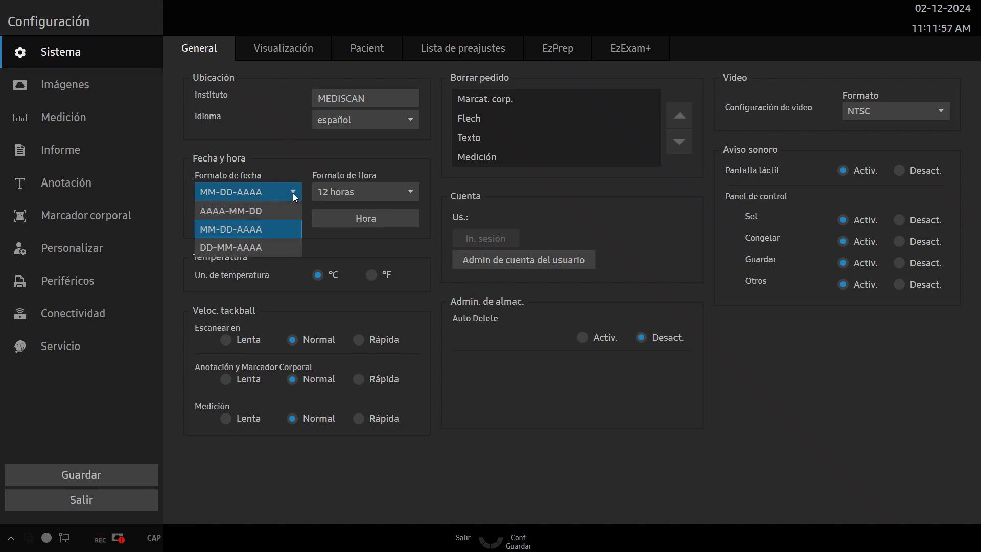
click(228, 247)
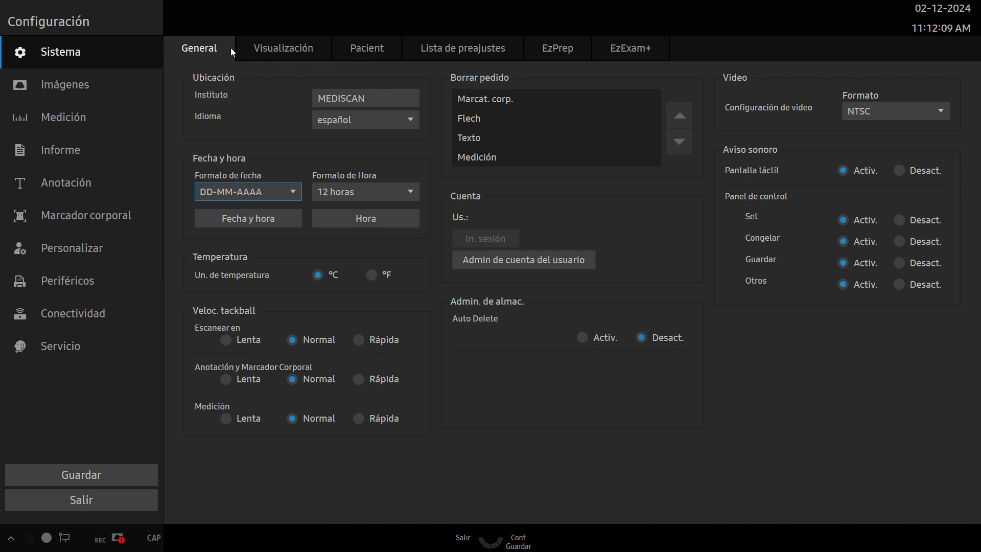
click(262, 50)
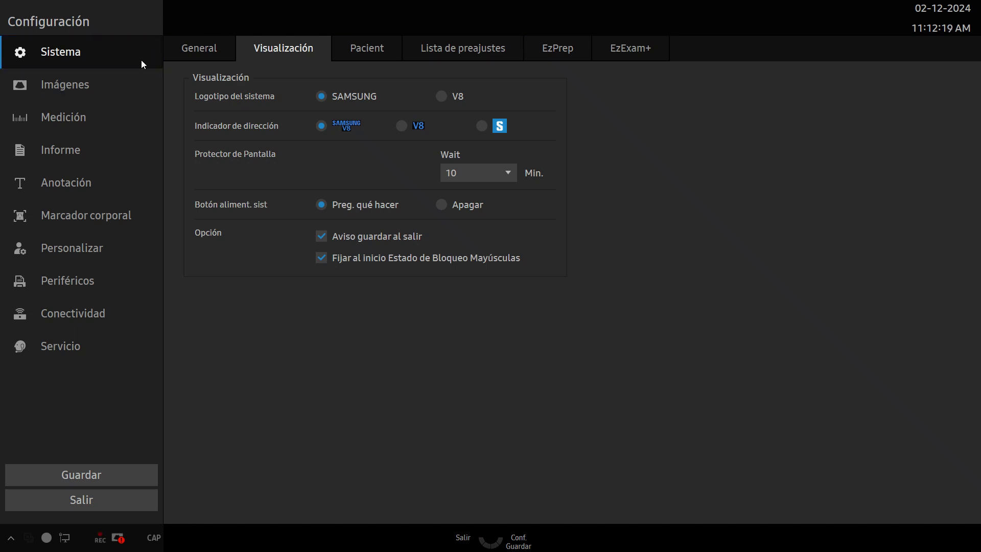
Step: Save the system settings changes and open the Imágenes ajuste settings
click(56, 84)
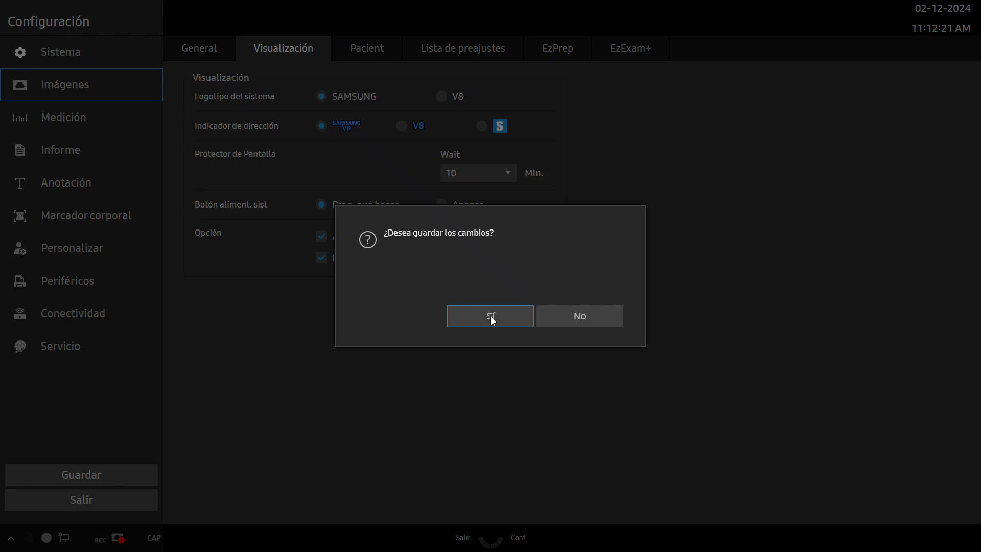
click(491, 318)
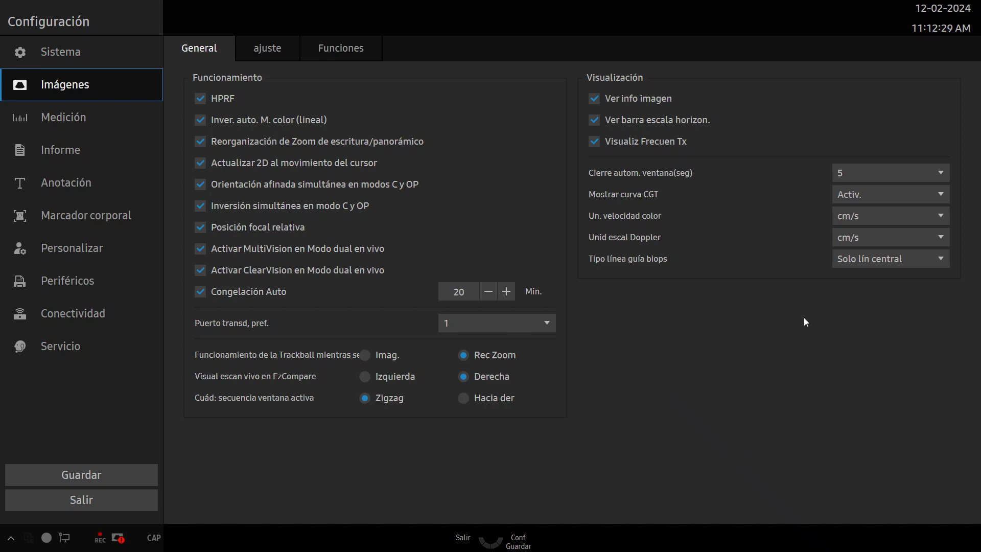
click(266, 55)
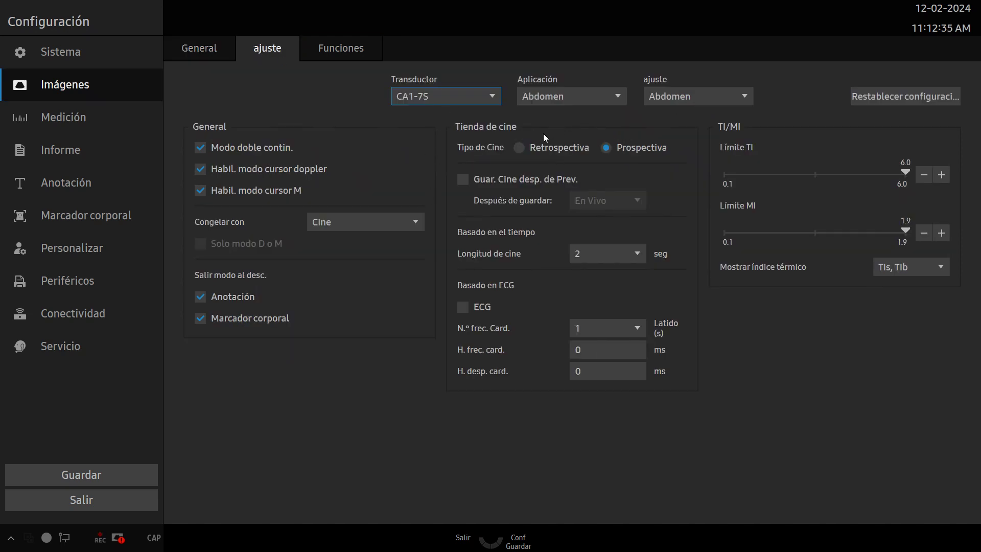
Step: For transducer CA1-7S with the Abdomen application and preset, set Tipo de Cine to Retrospectiva and Longitud de cine to 10 seg
click(519, 149)
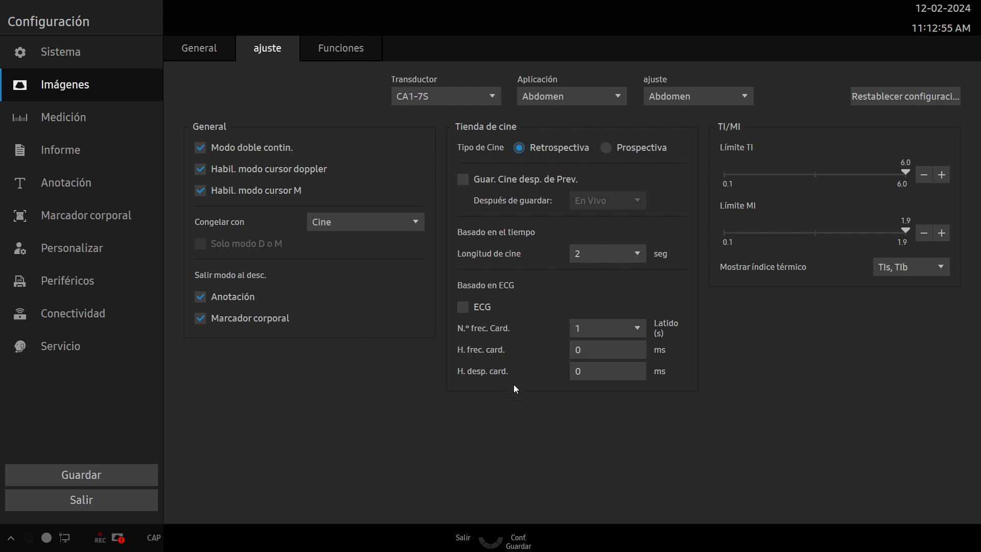
click(639, 254)
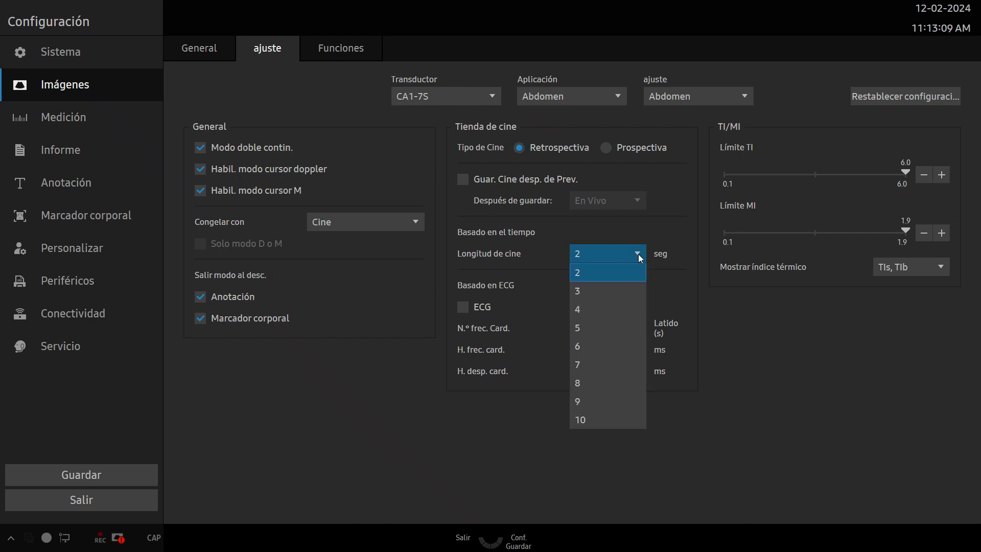
click(589, 420)
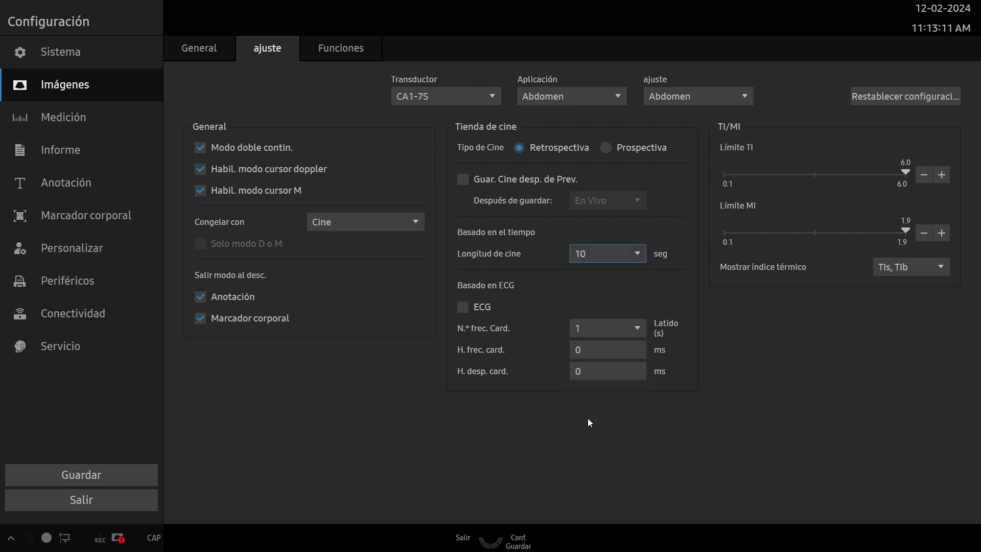
Step: Switch the transducer selection to <Todo>, saving the pending cine changes, and save the settings again
click(493, 97)
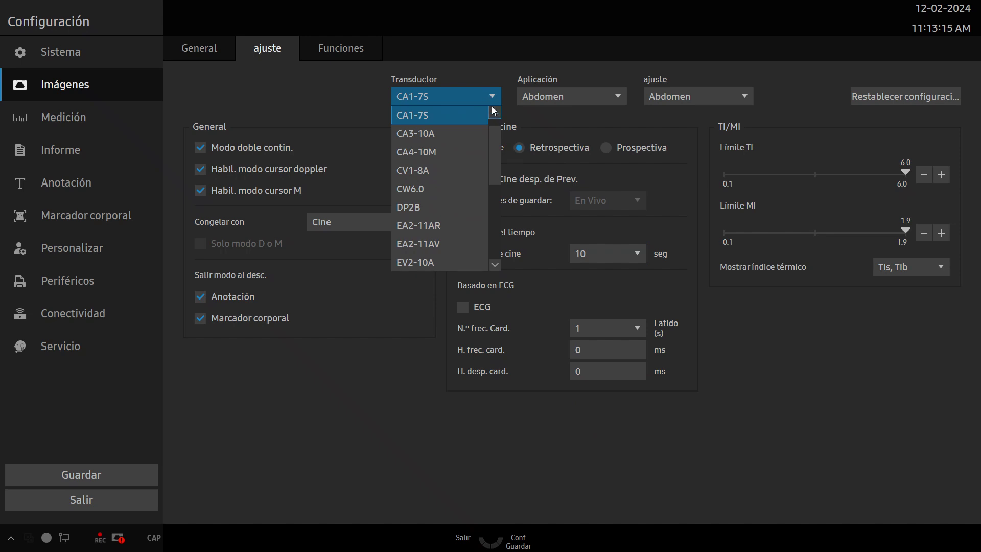
click(495, 114)
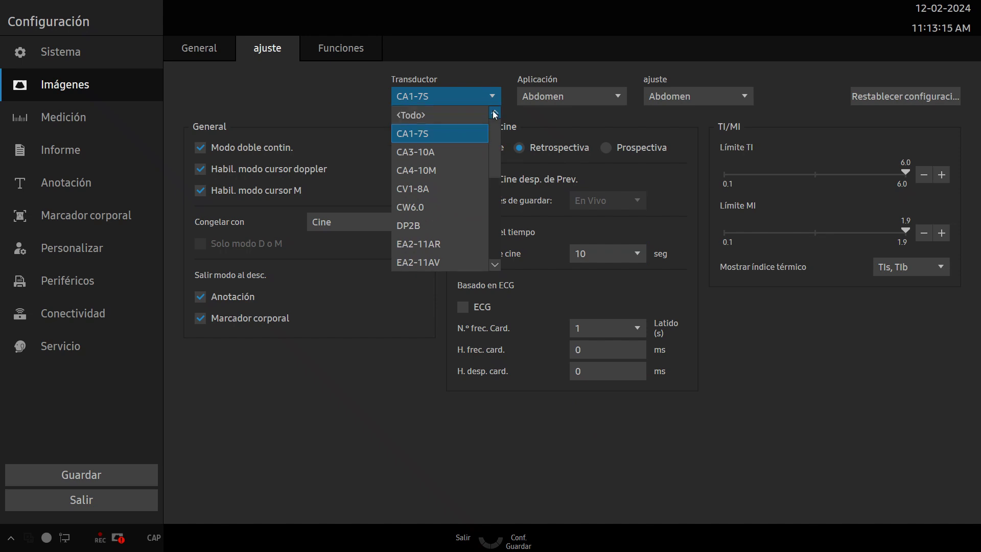
click(422, 116)
click(495, 314)
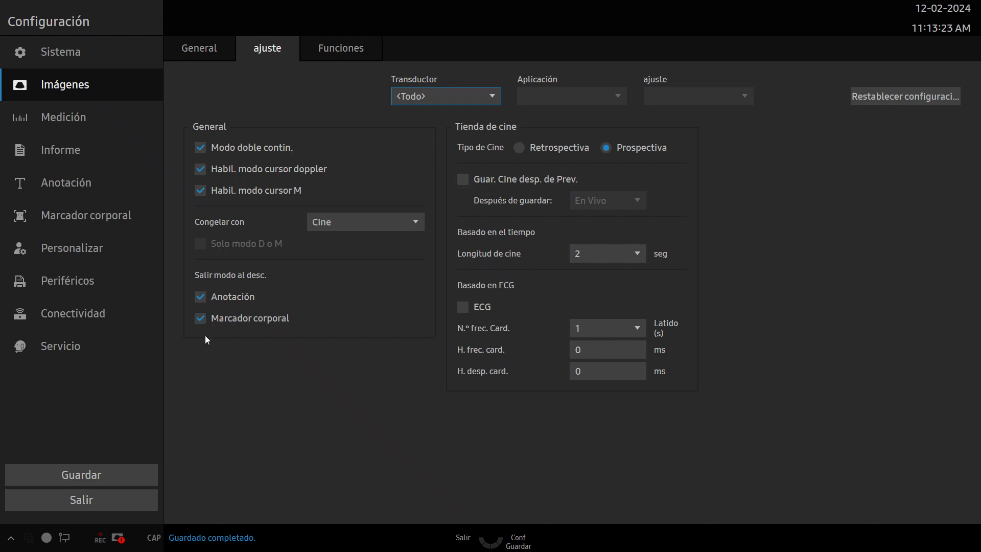
click(83, 474)
click(84, 474)
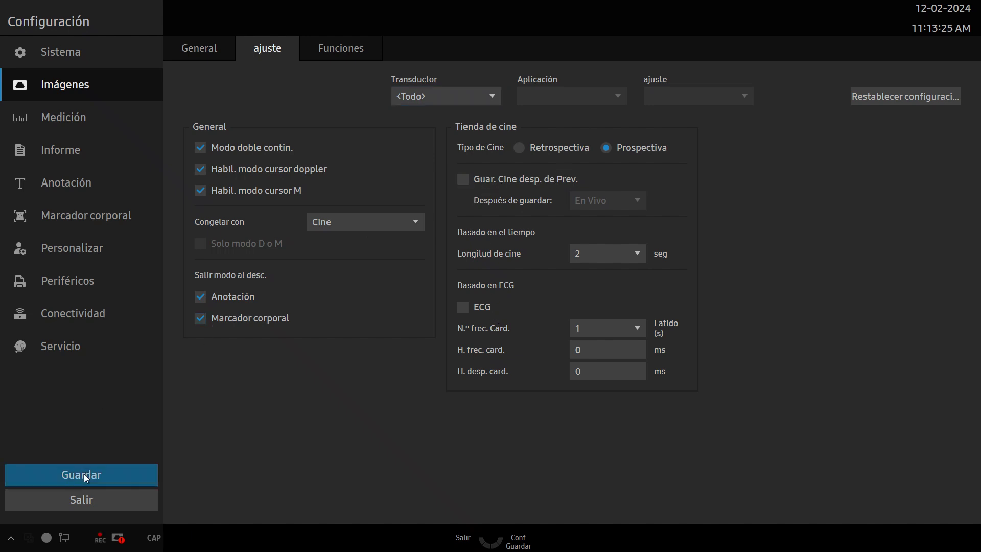
Step: For transducer CA1-7S and application <Todo>, set Tipo de Cine to Retrospectiva and Longitud de cine to 10 seg, and save
click(494, 96)
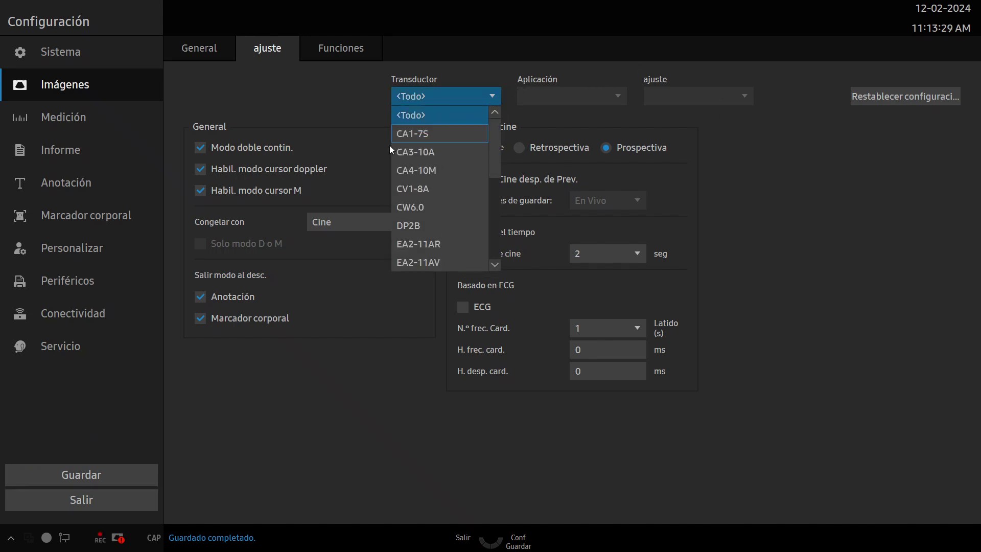
click(408, 136)
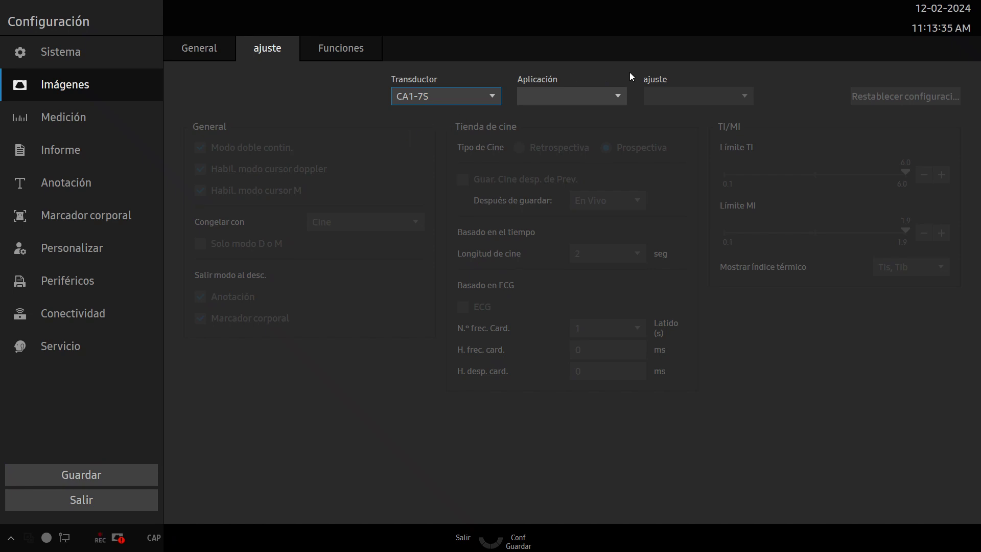
click(621, 96)
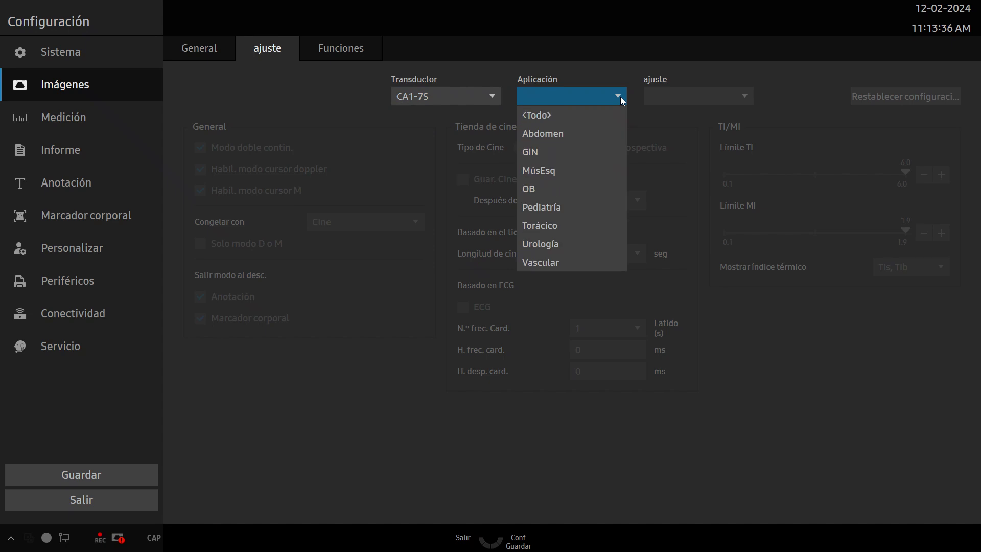
click(553, 114)
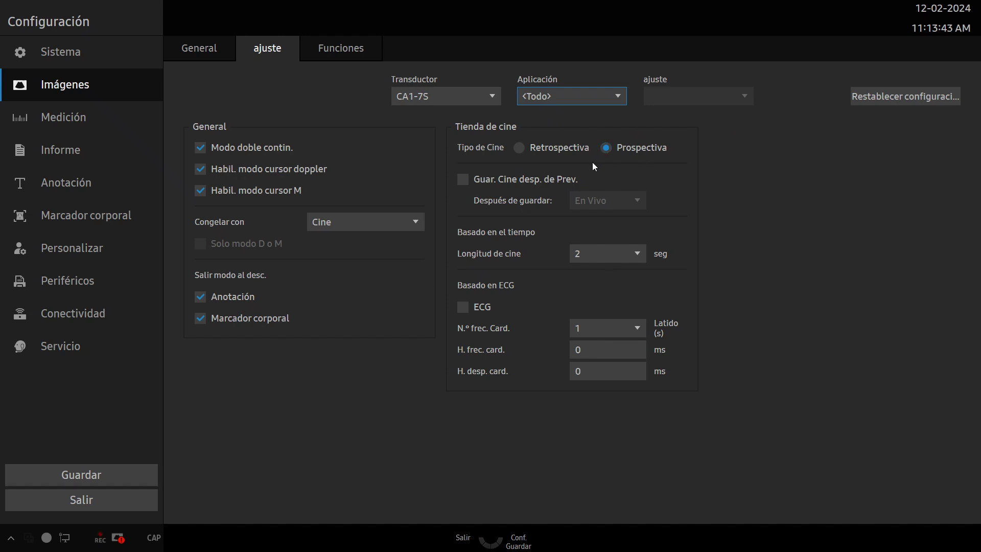
click(519, 148)
click(645, 255)
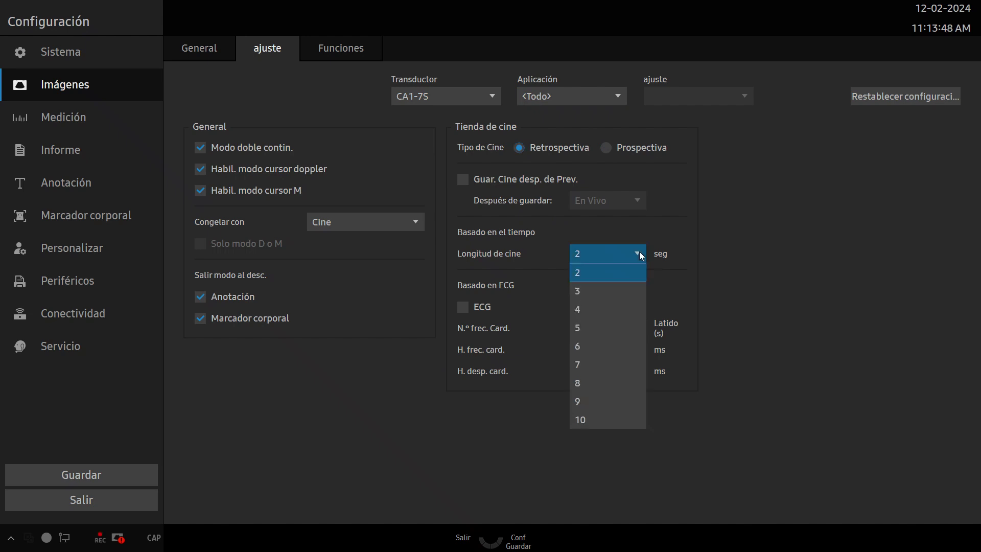
click(586, 422)
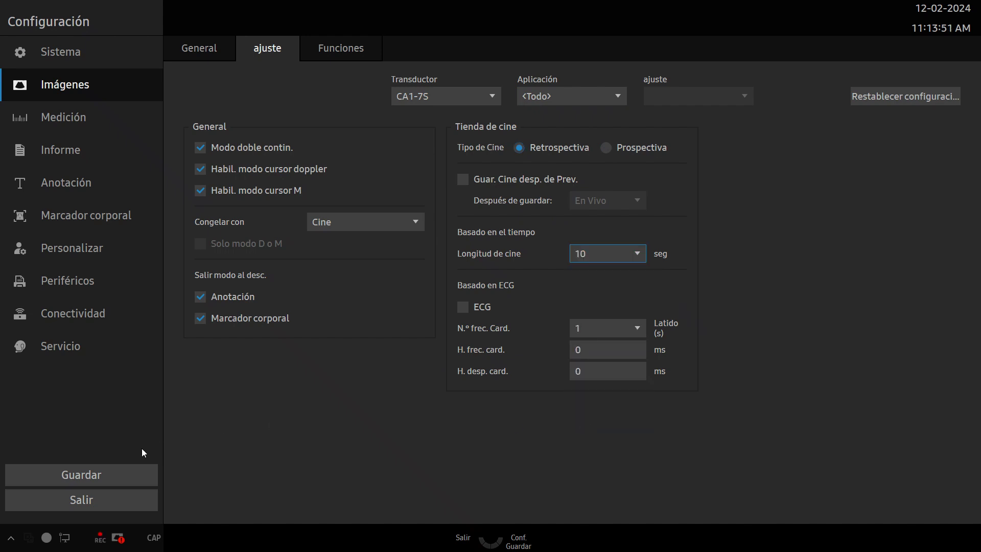
click(78, 486)
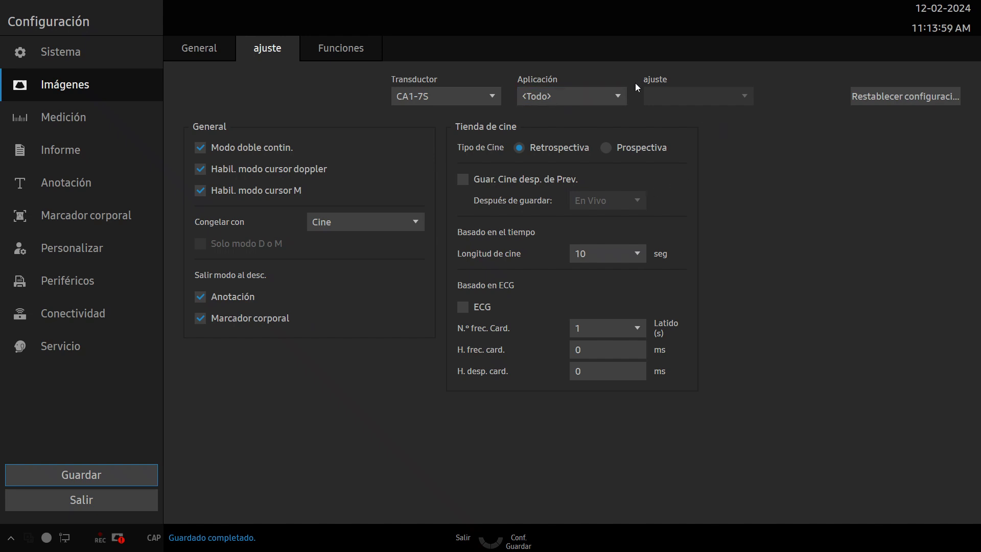
Step: Select the Abdomen application with preset <Todo> for transducer CA1-7S and save the settings
click(618, 97)
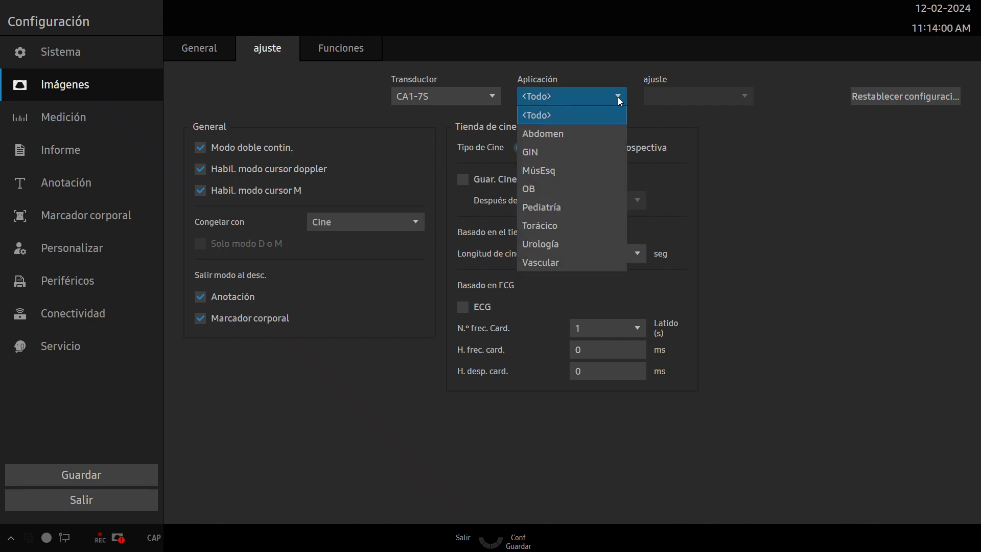
click(556, 134)
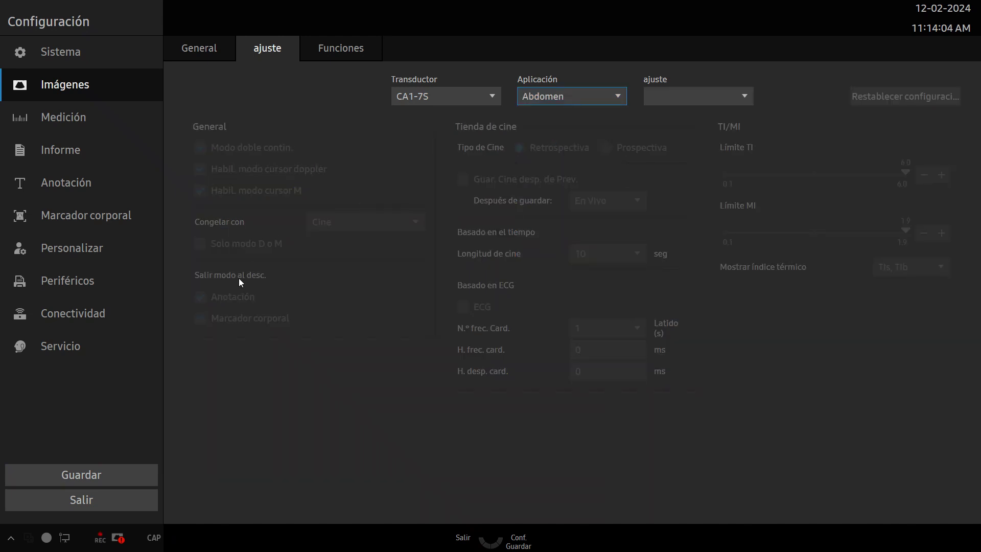
click(102, 475)
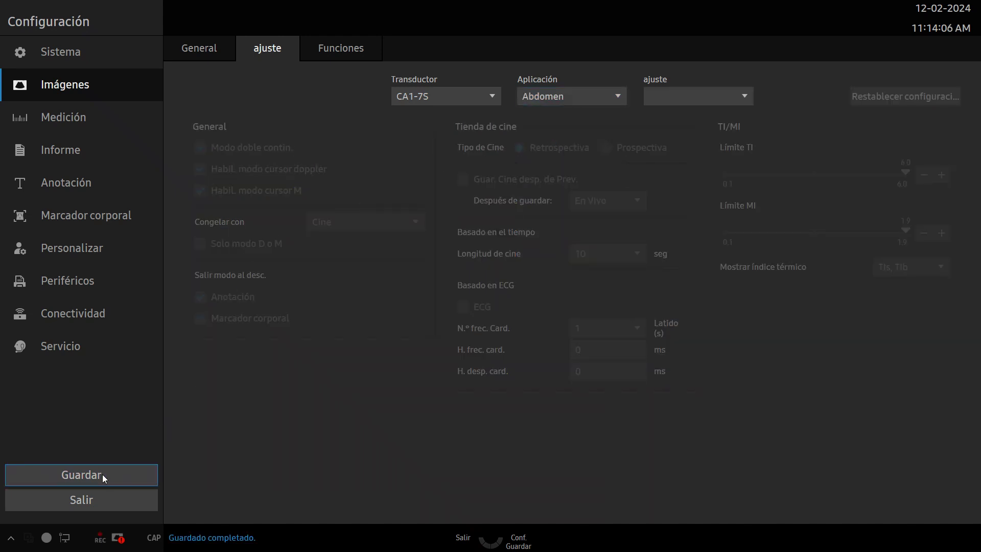
click(746, 97)
click(746, 97)
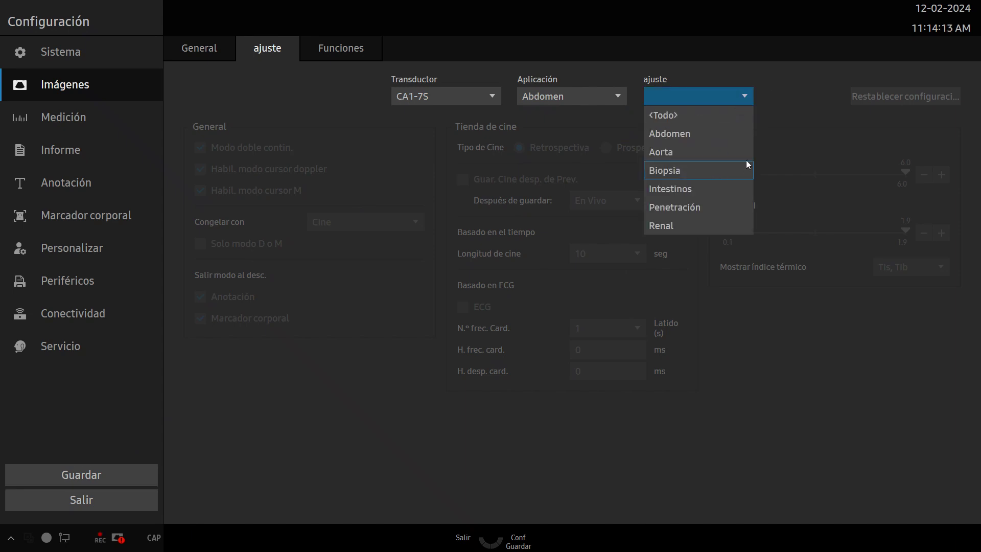
click(661, 115)
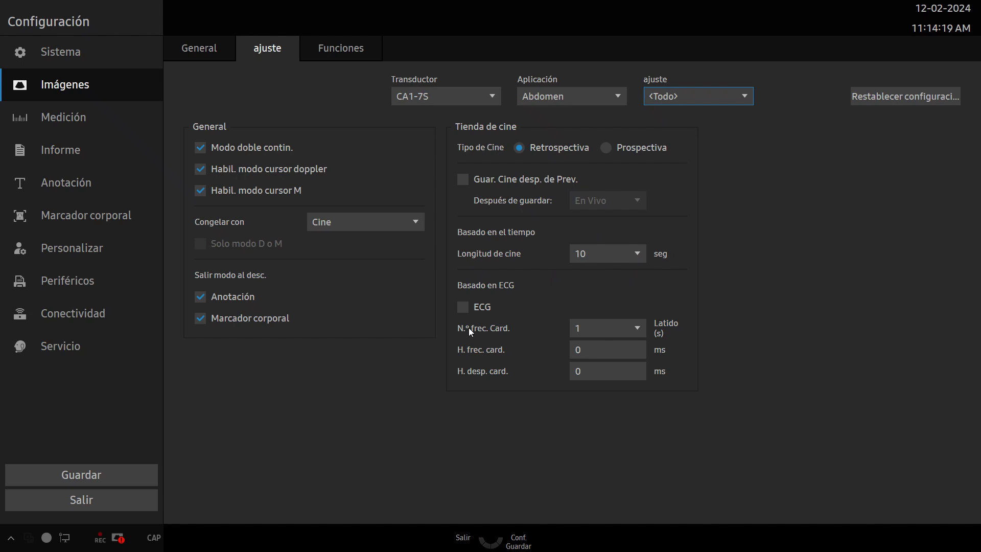
click(68, 481)
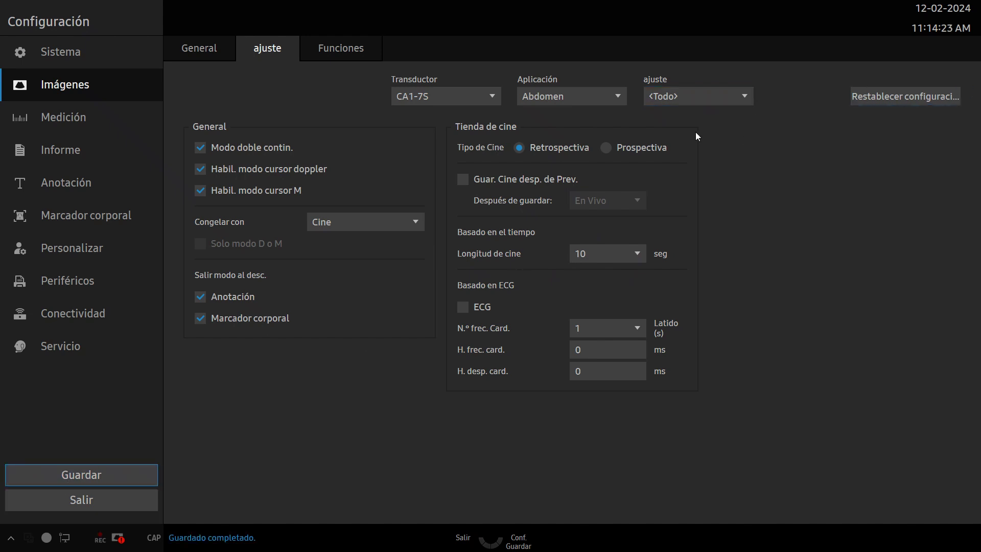
Step: Exit the configuration and enlarge the abdominal ultrasound image on the scan screen
click(79, 501)
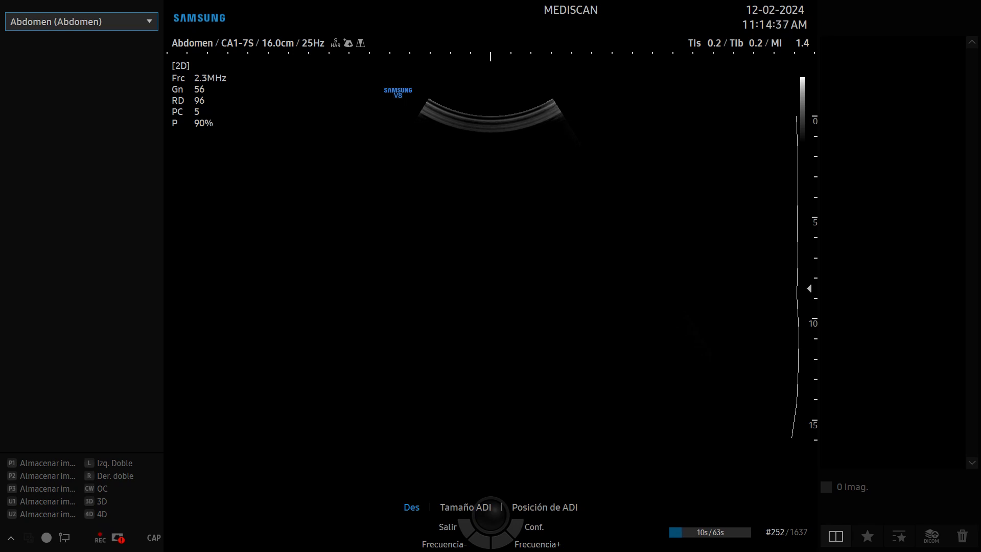
key(plus)
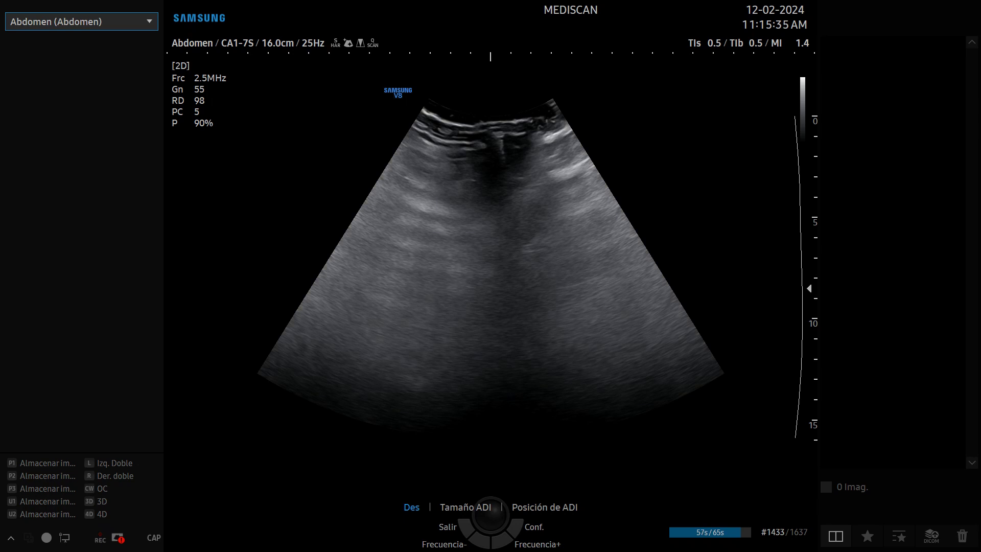
scroll(490, 255, up, 2)
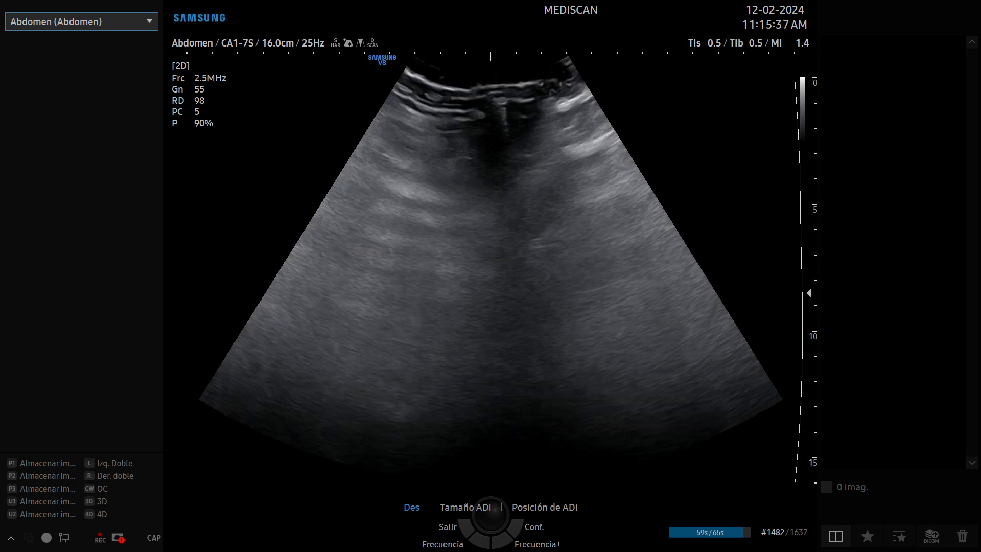
scroll(491, 255, up, 1)
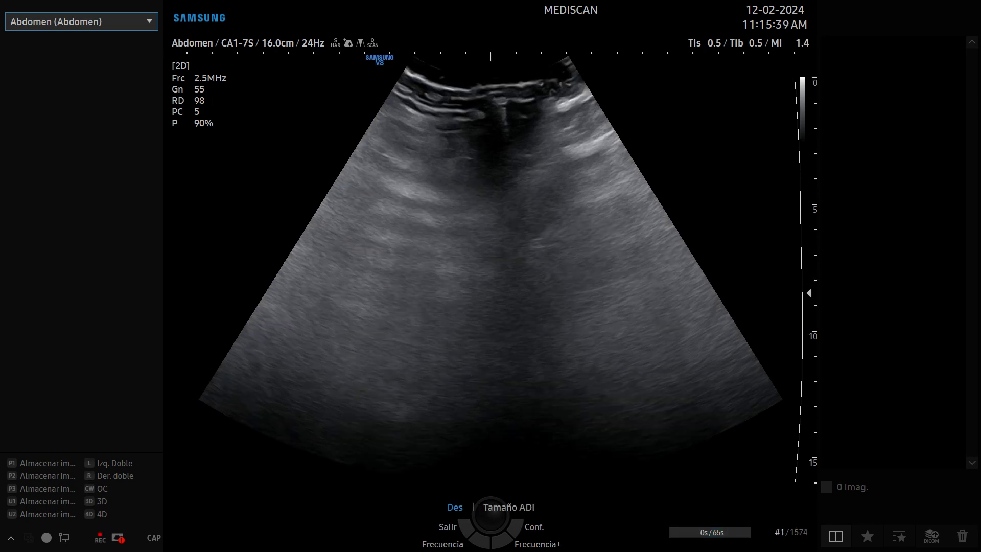